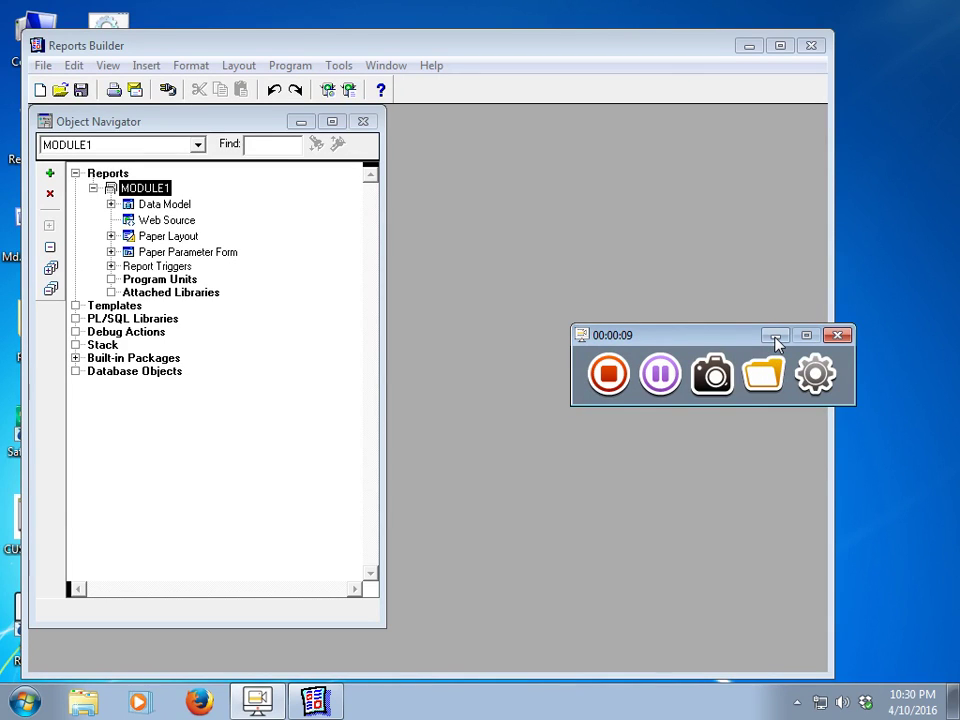
# Step: Narrow the Object Navigator window by pulling its right edge to the left
pyautogui.click(776, 337)
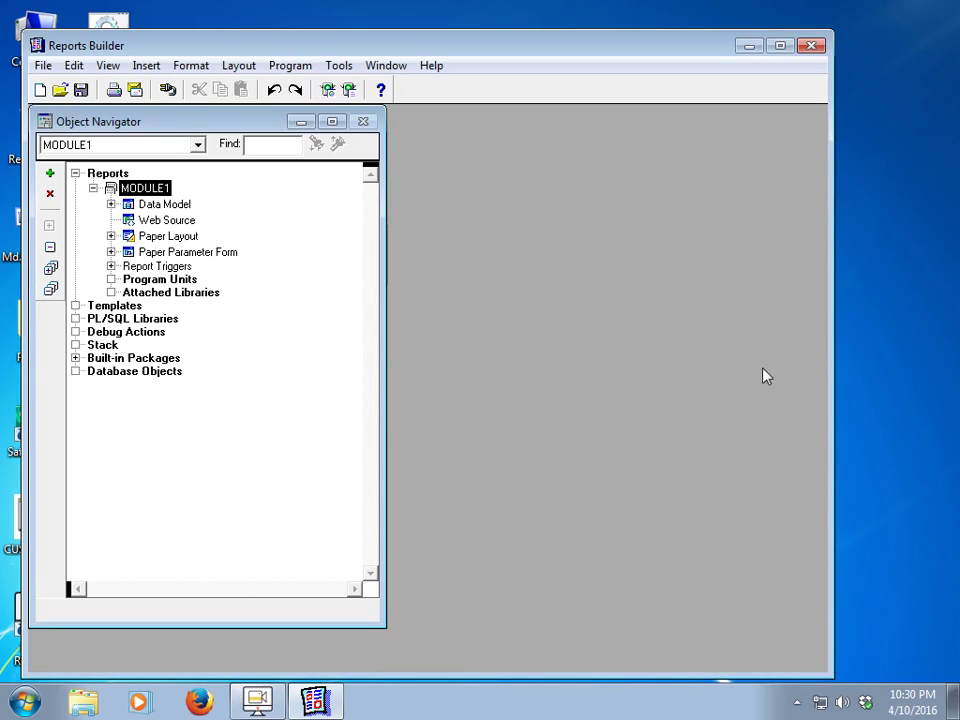
pyautogui.moveTo(384, 372); pyautogui.dragTo(337, 370)
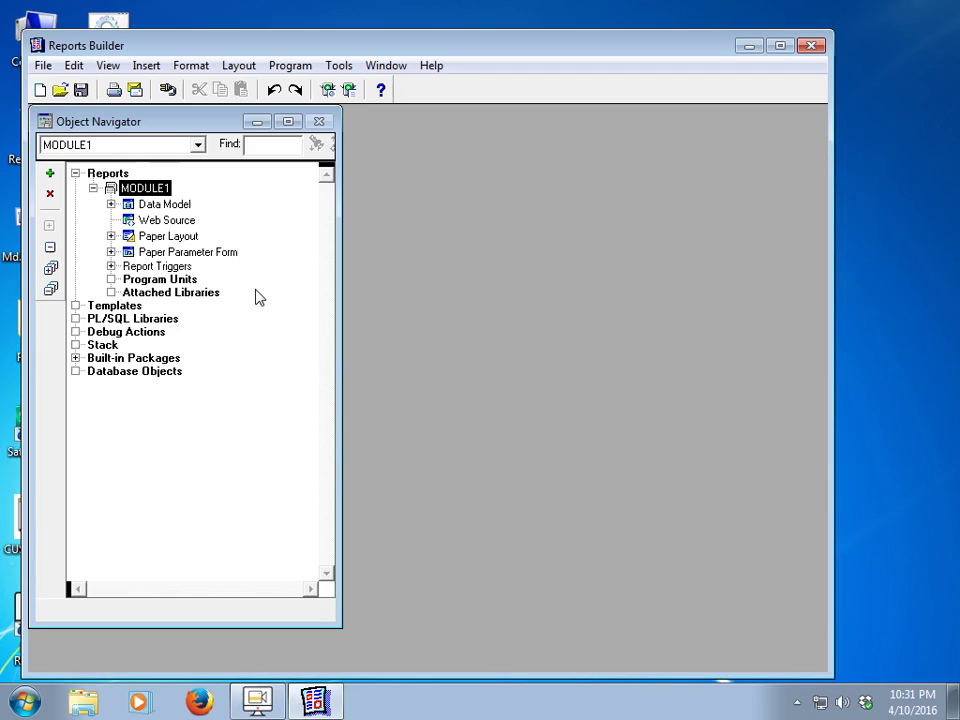
# Step: Start a Report Wizard report with web and paper layouts in the Group Above style
pyautogui.click(50, 173)
pyautogui.click(407, 443)
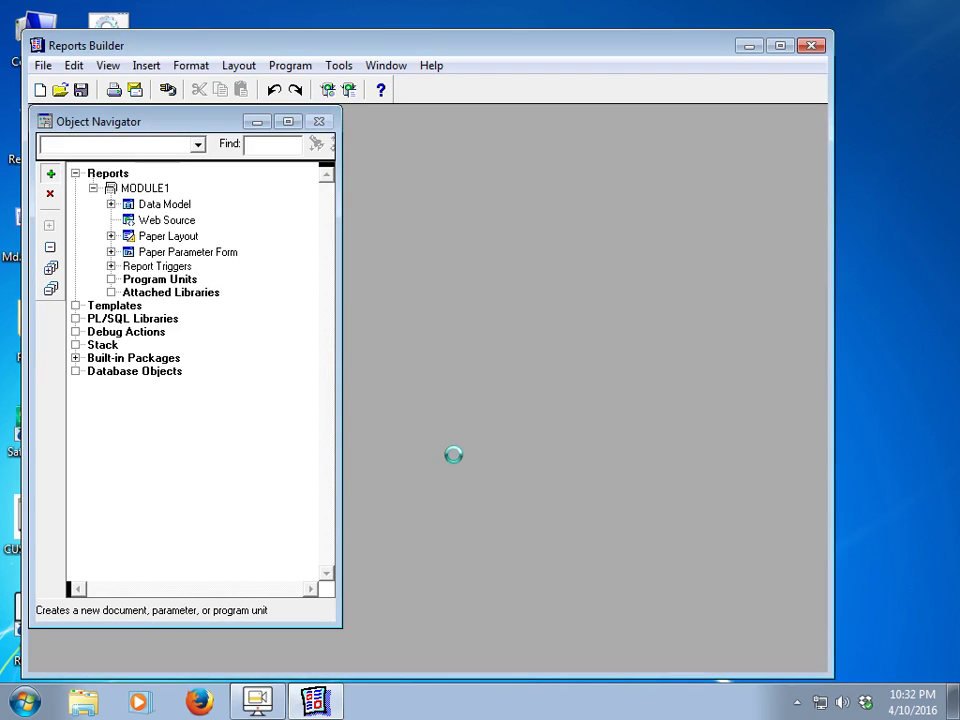
pyautogui.click(629, 510)
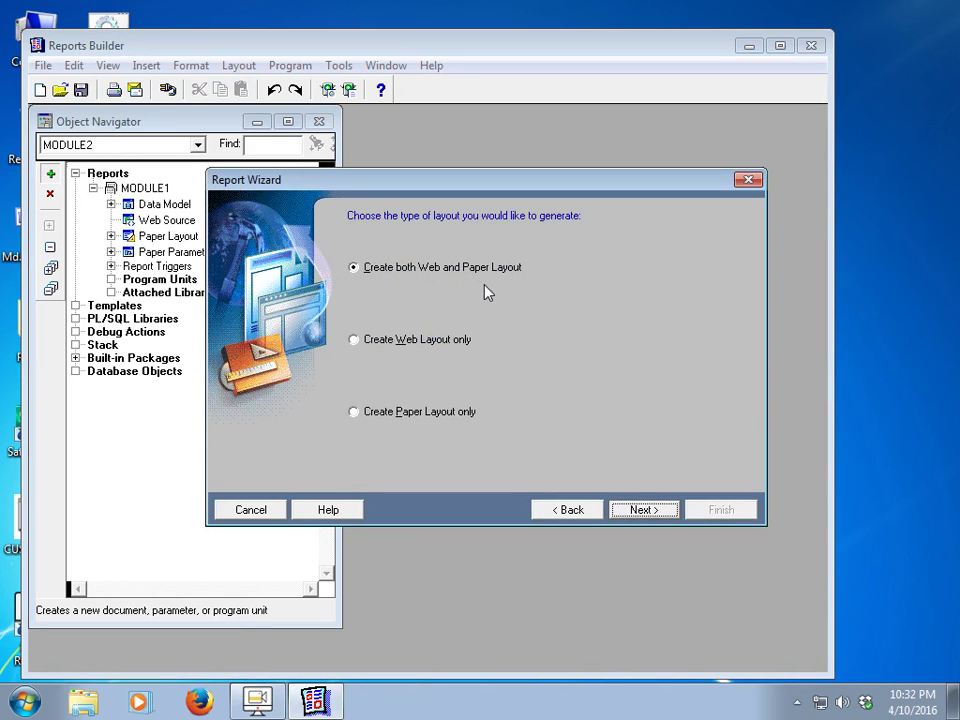
pyautogui.click(644, 510)
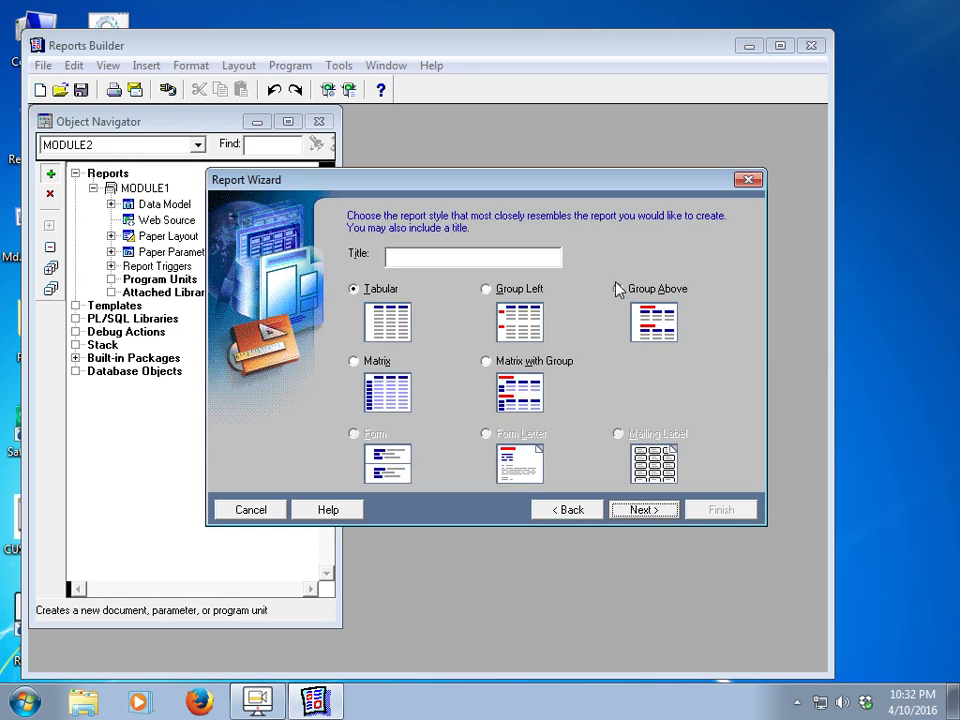
pyautogui.click(619, 290)
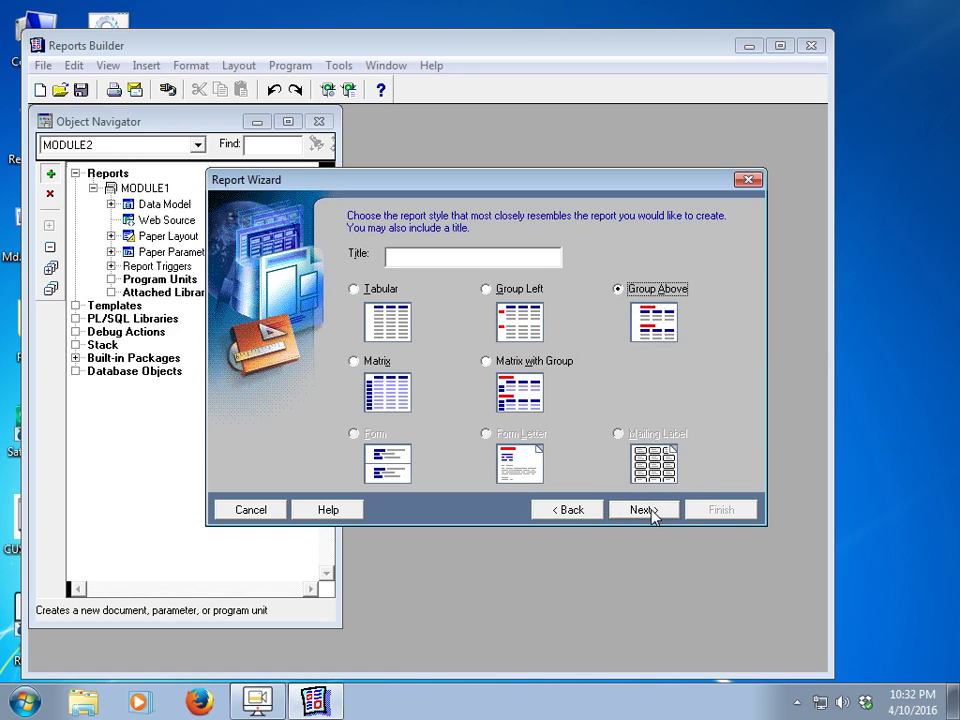
pyautogui.click(645, 510)
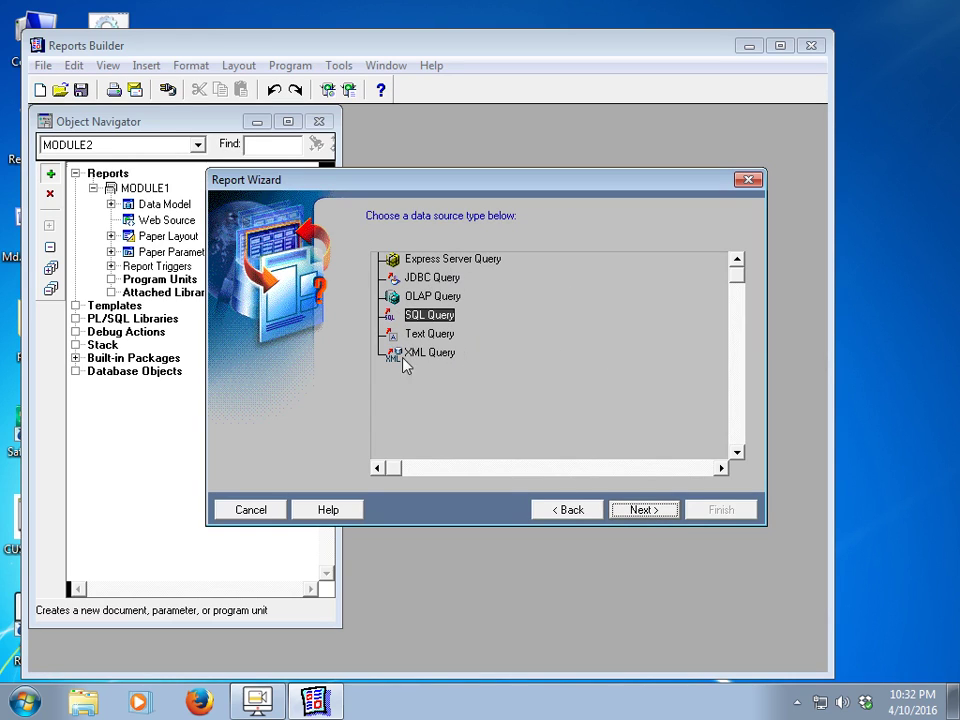
# Step: Keep SQL Query as the data source and launch the Query Builder
pyautogui.click(645, 510)
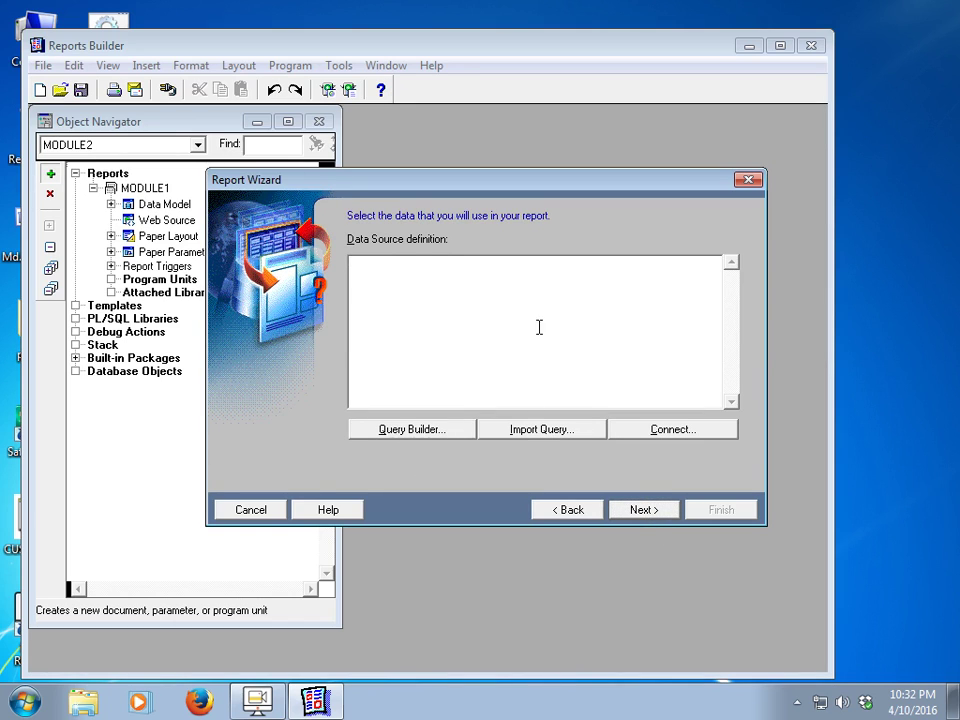
pyautogui.click(431, 359)
pyautogui.click(402, 432)
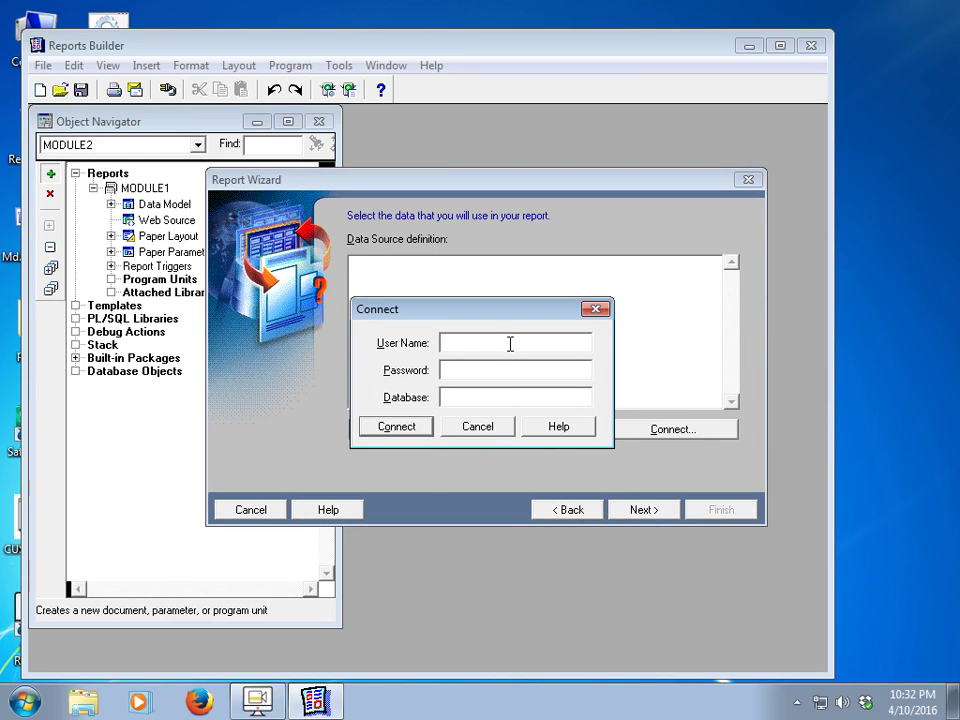
# Step: Log in to the orcl database with the HR user name and password
pyautogui.write('hr')
pyautogui.press('Tab')
pyautogui.write('hr')
pyautogui.click(502, 398)
pyautogui.write('orcl')
pyautogui.press('Return')
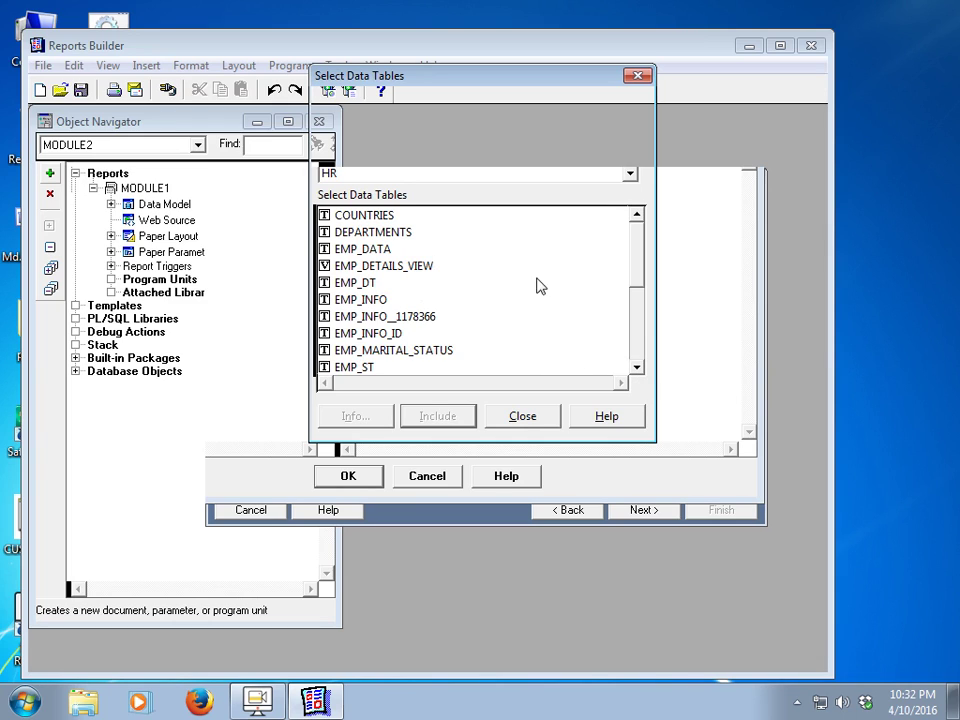
# Step: Include the EMPLOYEES table in the Query Builder
pyautogui.click(636, 368)
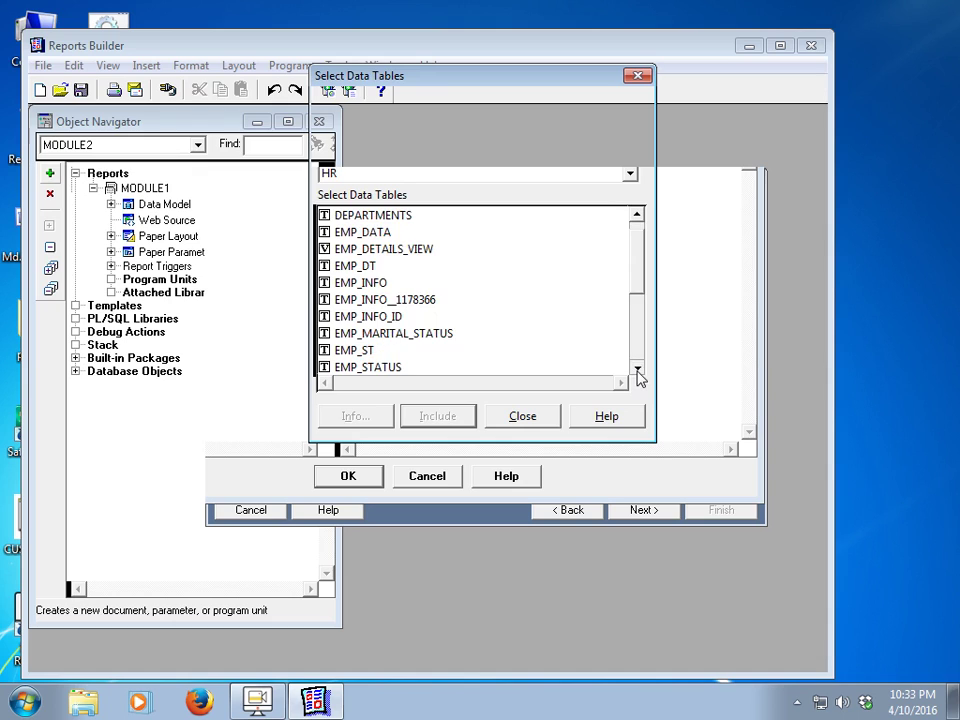
pyautogui.click(636, 368)
pyautogui.click(636, 368)
pyautogui.click(636, 368)
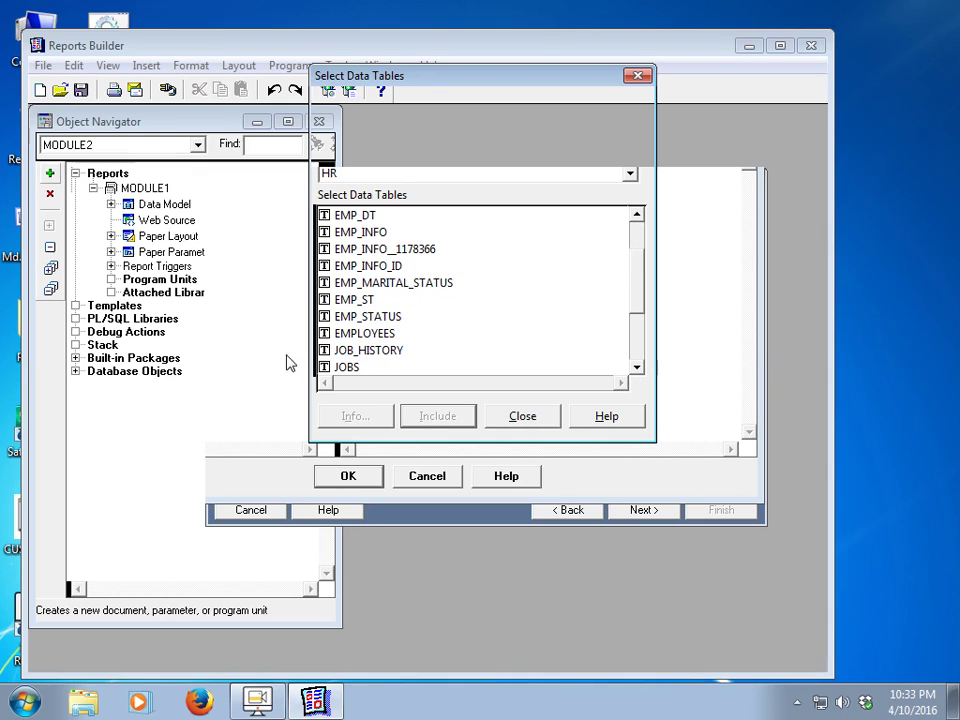
pyautogui.click(358, 340)
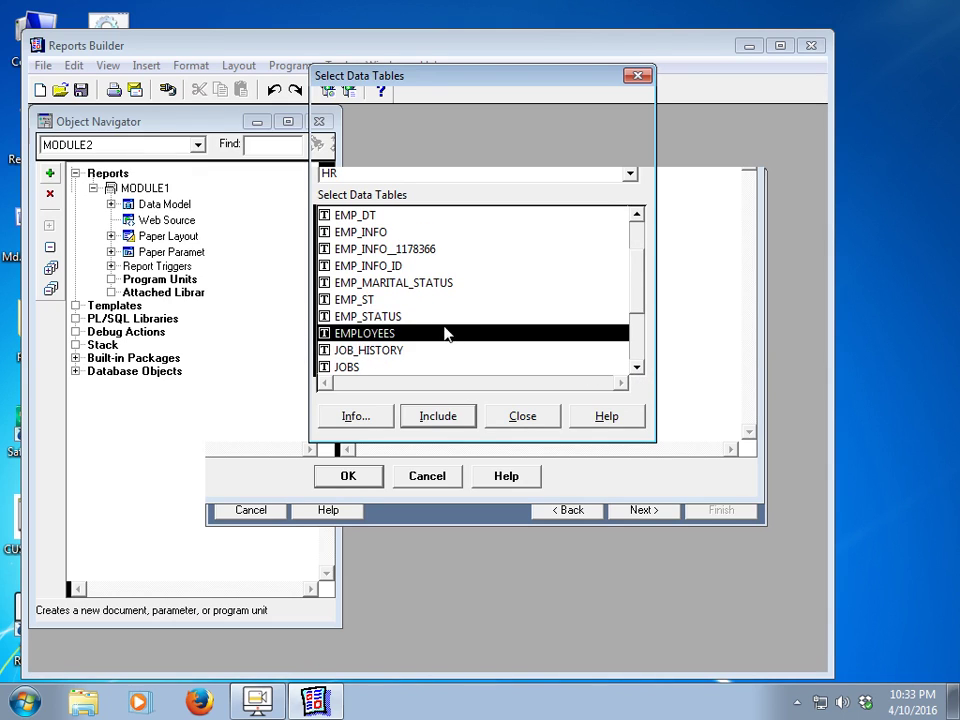
pyautogui.click(440, 415)
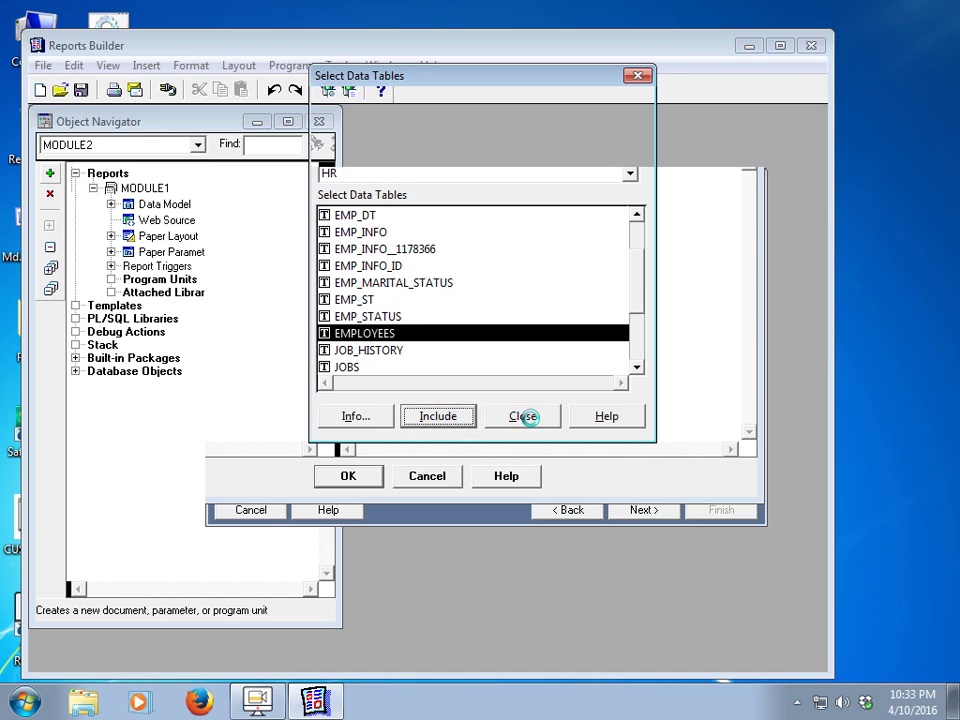
pyautogui.click(530, 418)
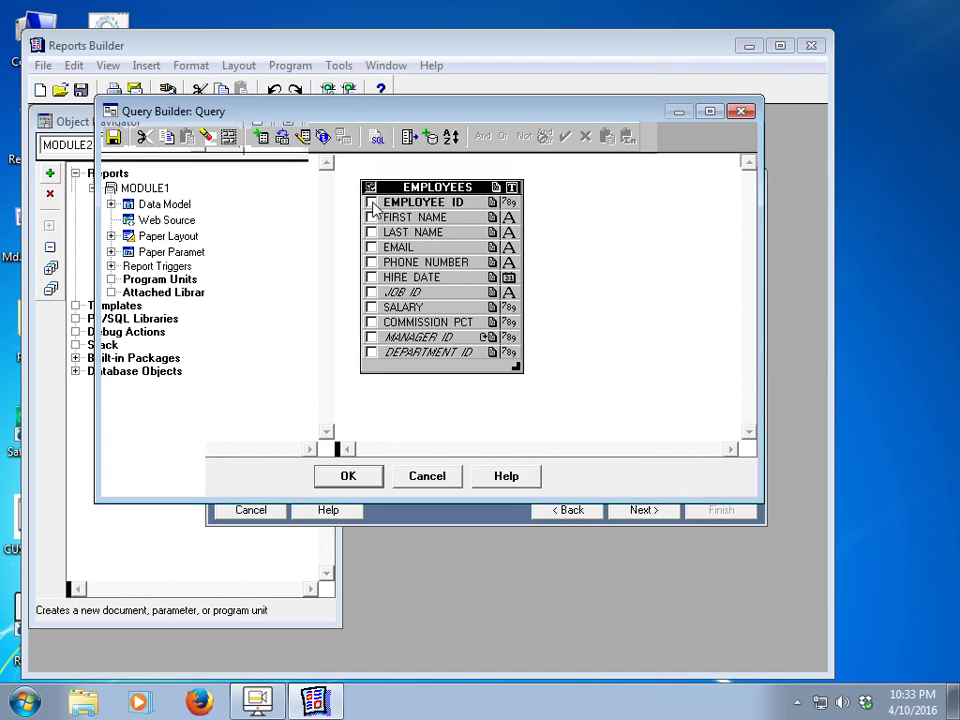
# Step: Select EMPLOYEE_ID, LAST_NAME, JOB_ID, SALARY and DEPARTMENT_ID columns and accept the query
pyautogui.click(371, 203)
pyautogui.click(372, 232)
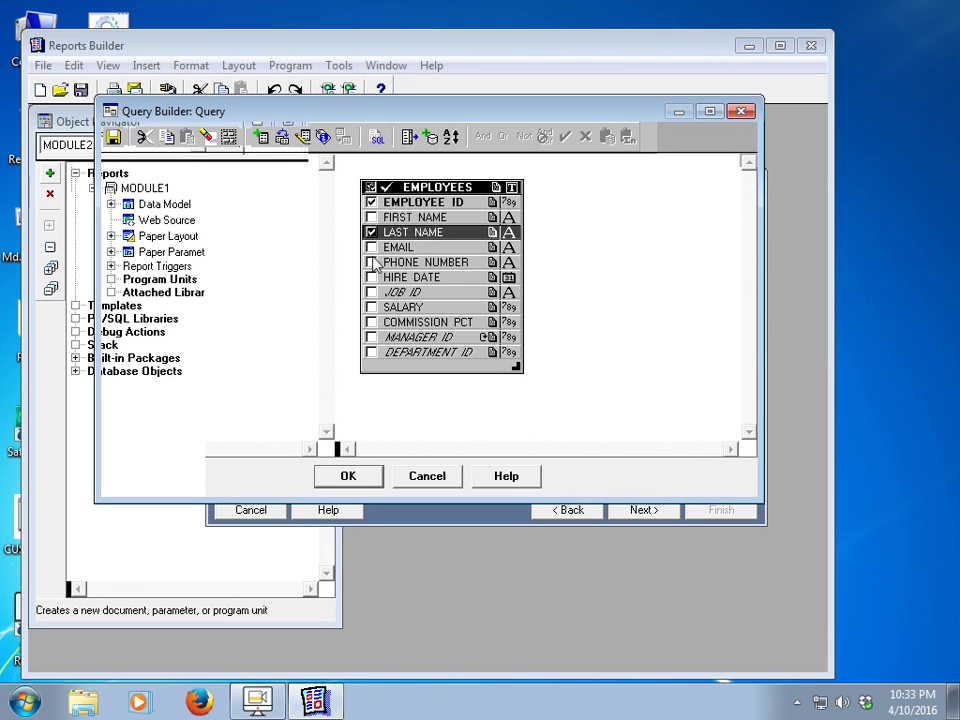
pyautogui.click(373, 292)
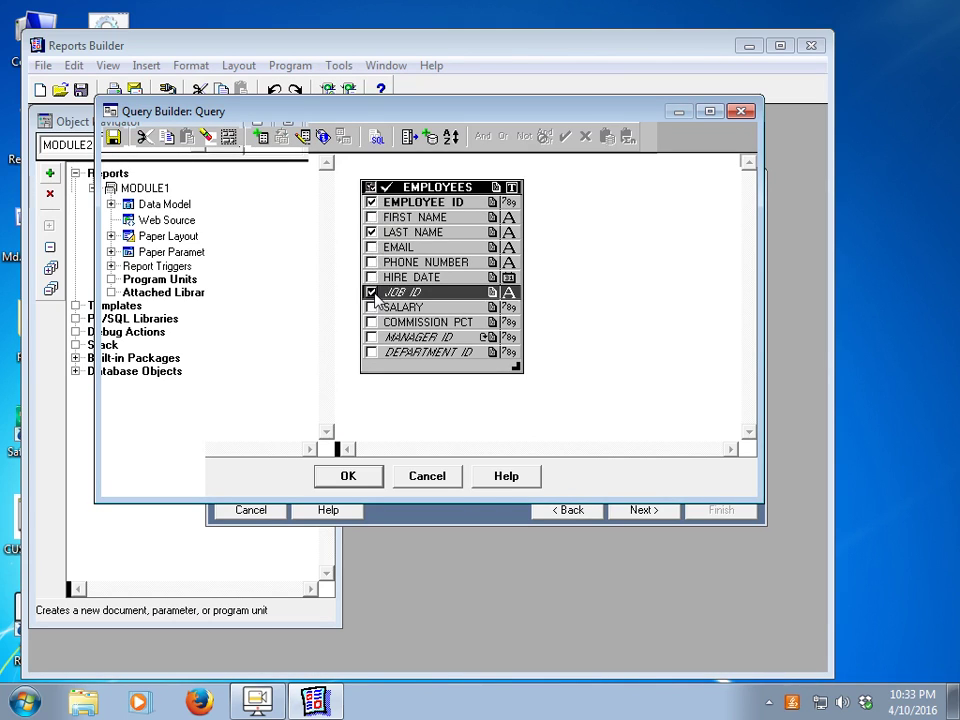
pyautogui.click(372, 307)
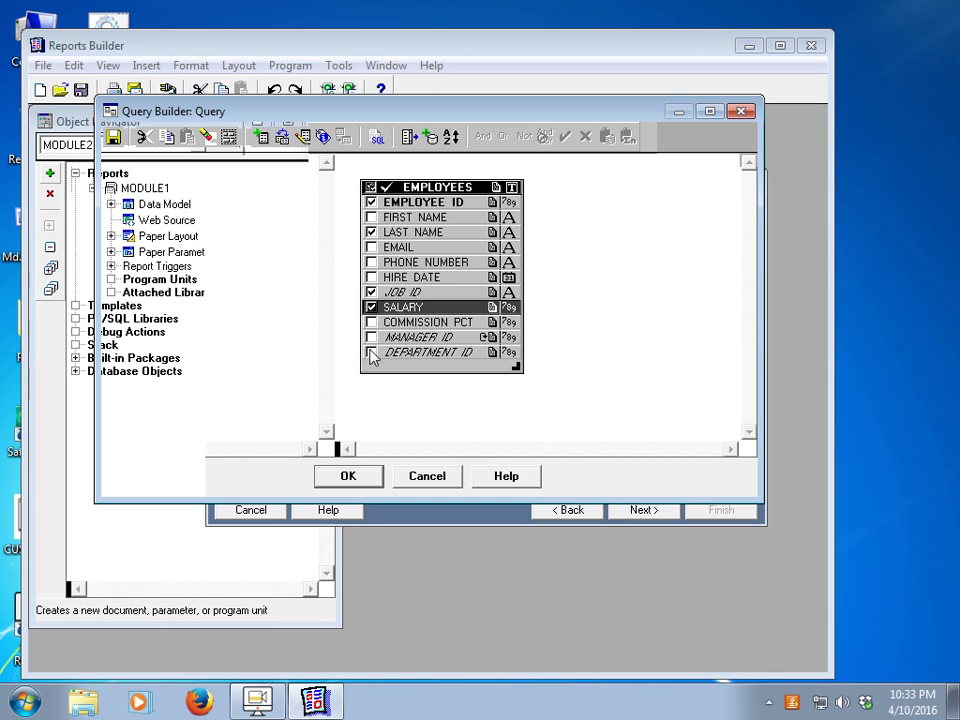
pyautogui.click(371, 352)
pyautogui.click(348, 478)
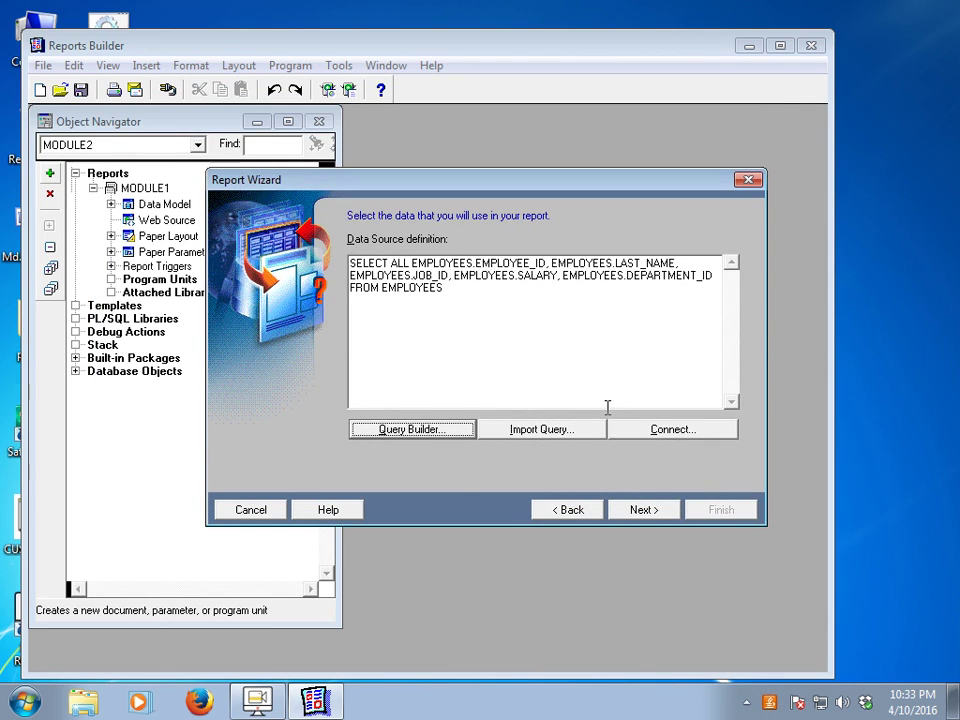
# Step: Group by DEPARTMENT_ID at Level 1 and display all remaining fields
pyautogui.click(645, 512)
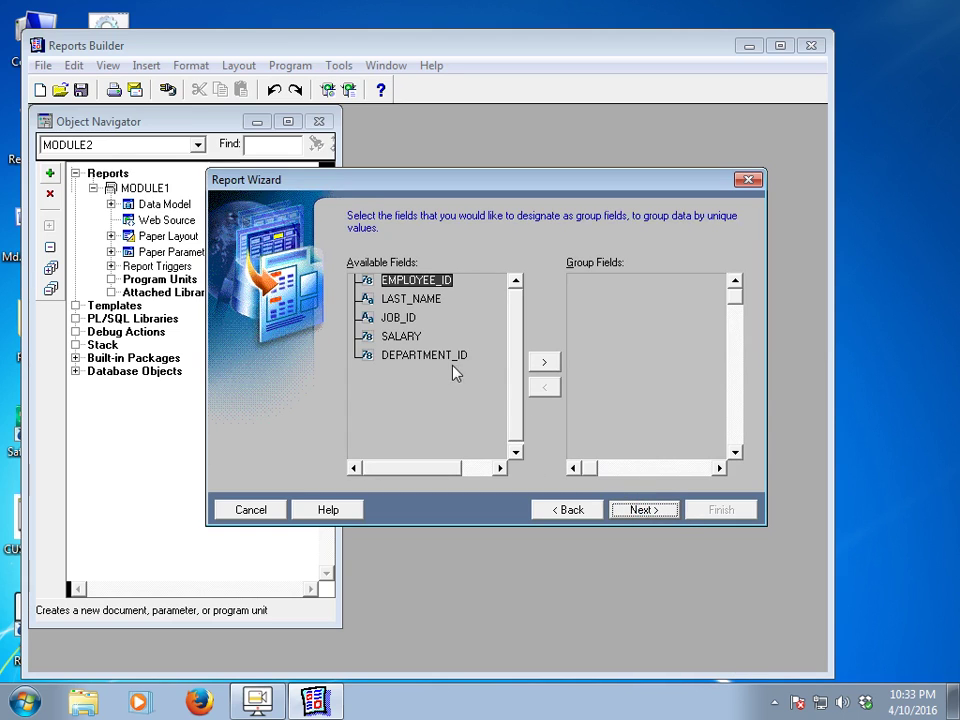
pyautogui.click(435, 354)
pyautogui.click(545, 362)
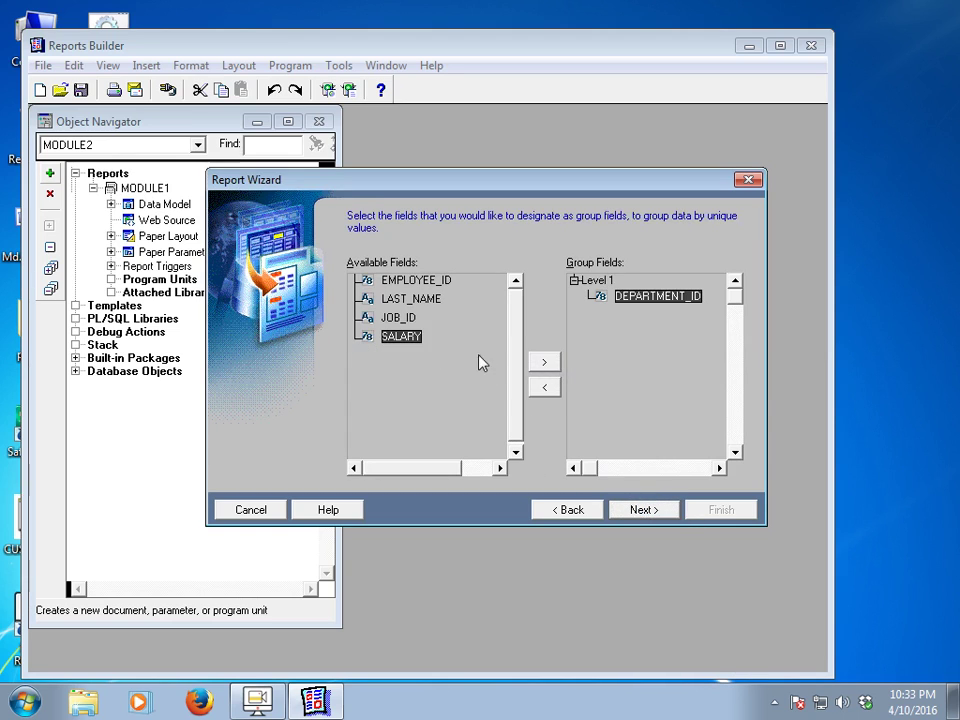
pyautogui.click(636, 512)
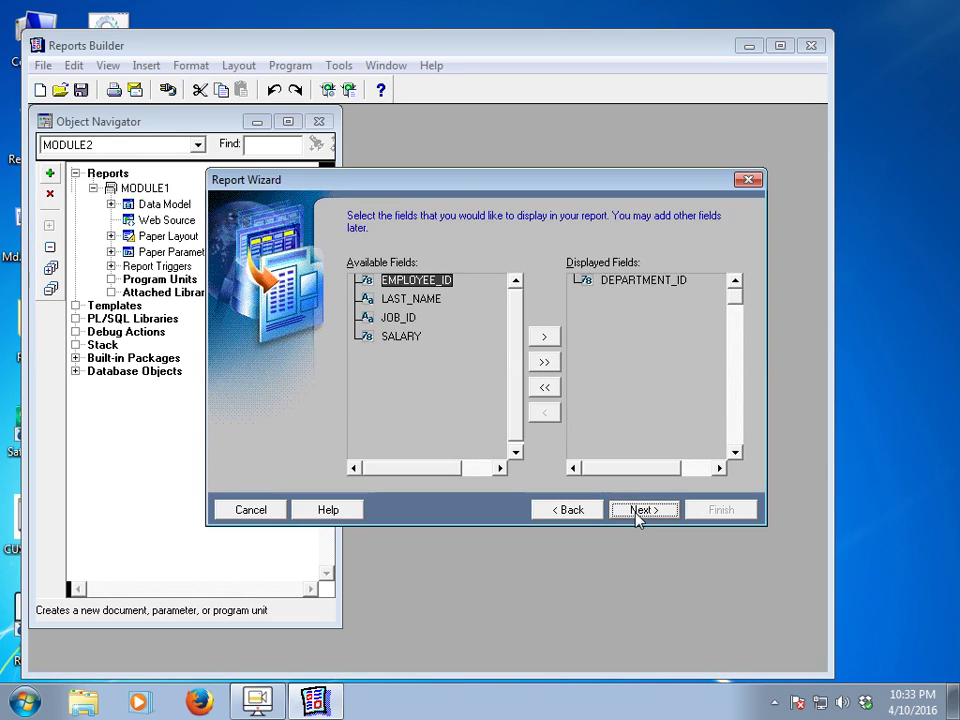
pyautogui.click(544, 362)
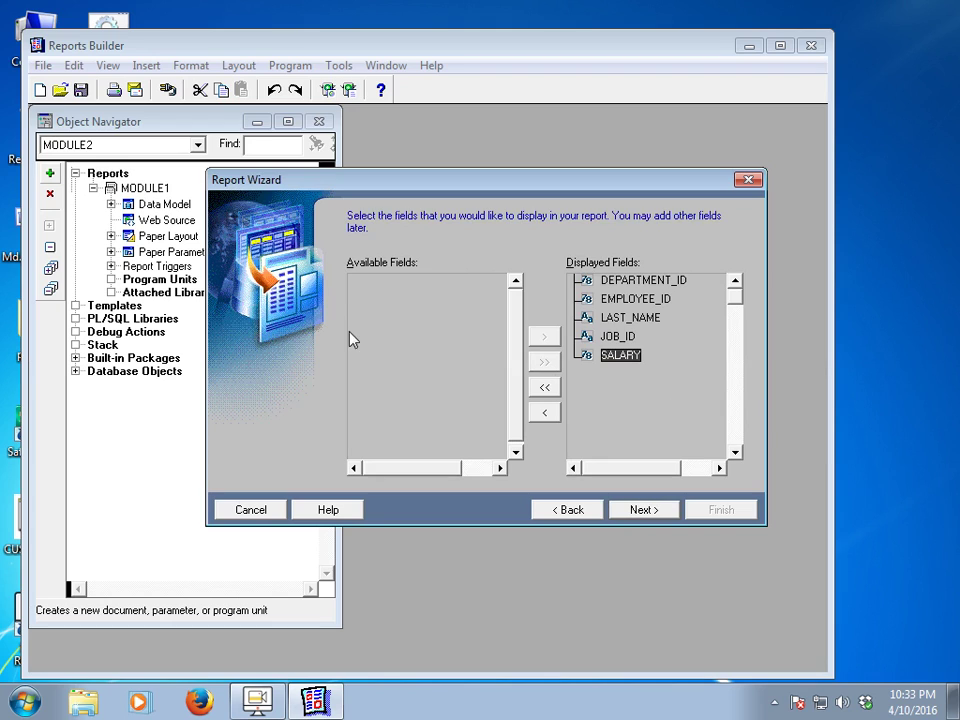
# Step: Add a Sum total on SALARY in the wizard's totals page
pyautogui.click(640, 511)
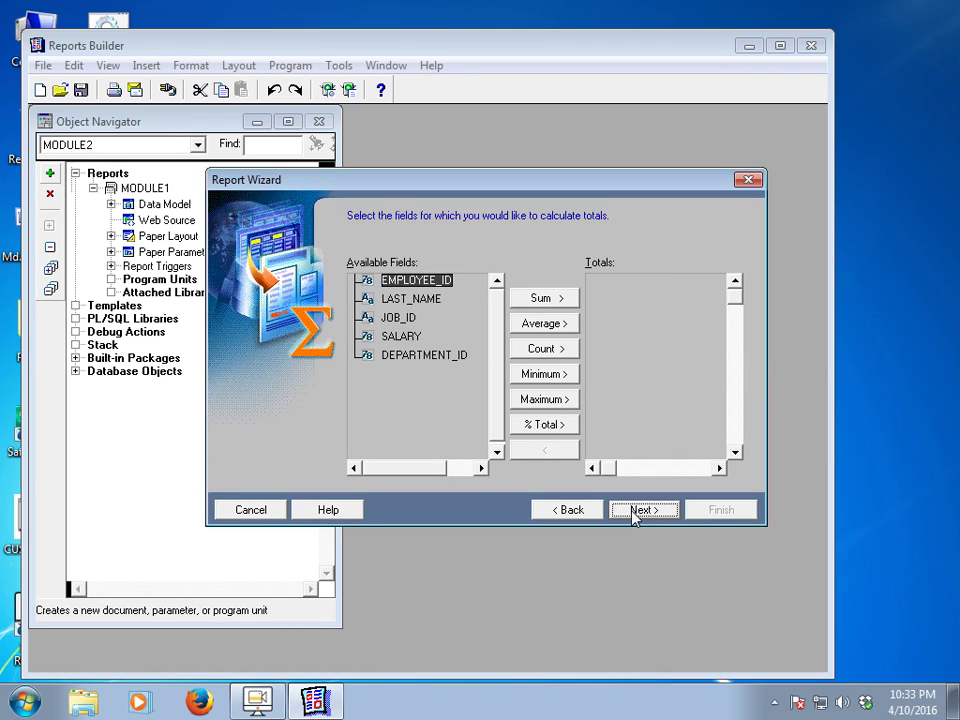
pyautogui.click(405, 337)
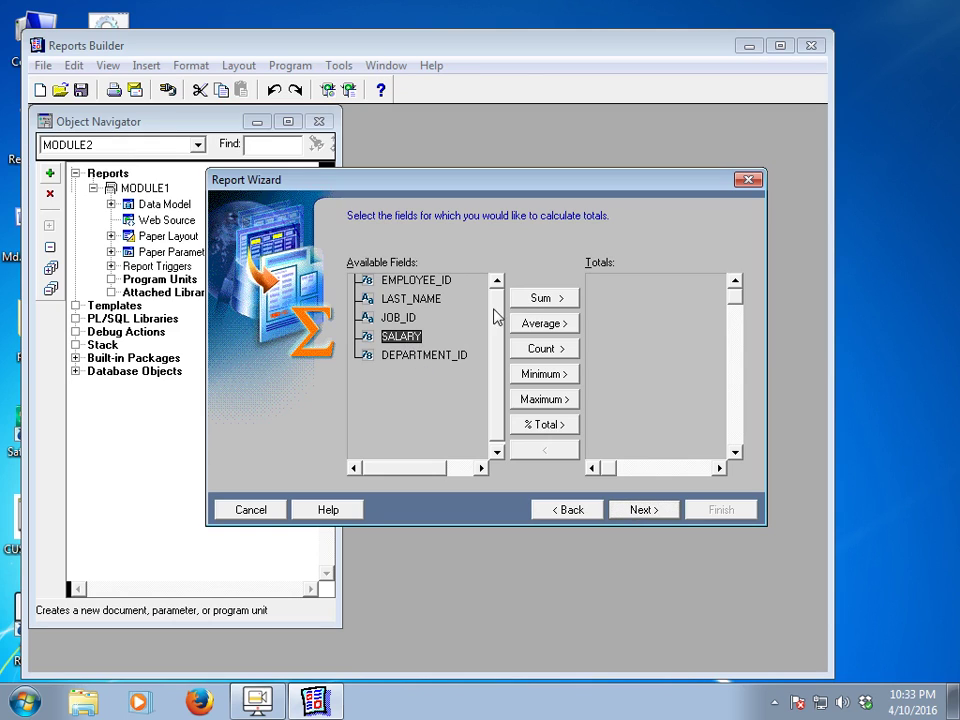
pyautogui.click(533, 301)
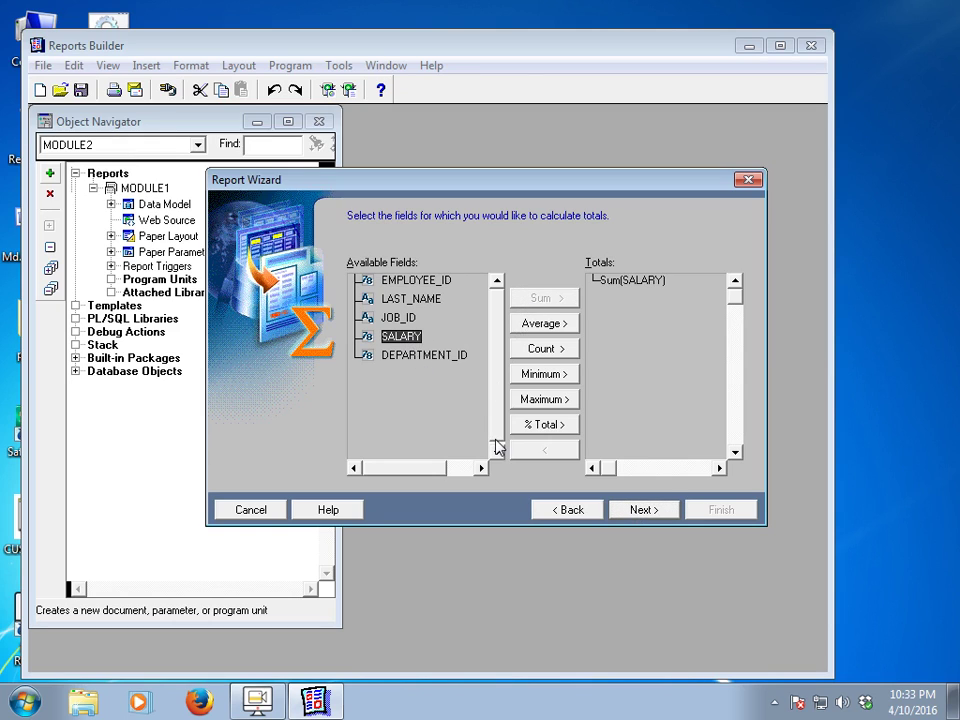
pyautogui.click(651, 514)
pyautogui.click(650, 511)
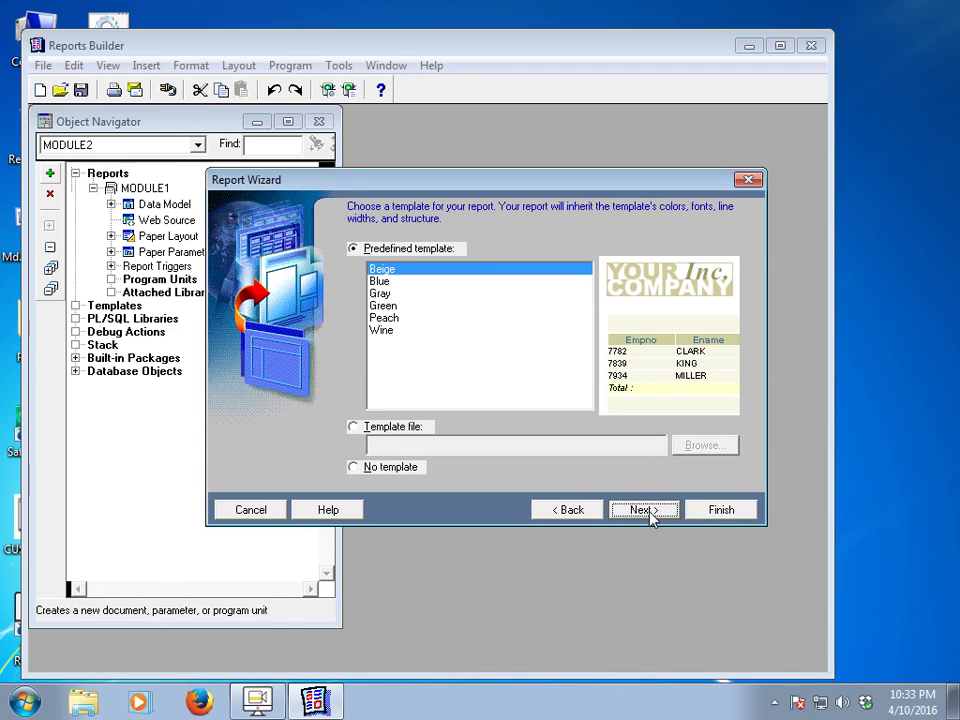
# Step: Apply the Wine predefined template and finish, generating MODULE2's Paper Design grouped by department
pyautogui.click(381, 305)
pyautogui.click(383, 318)
pyautogui.click(387, 331)
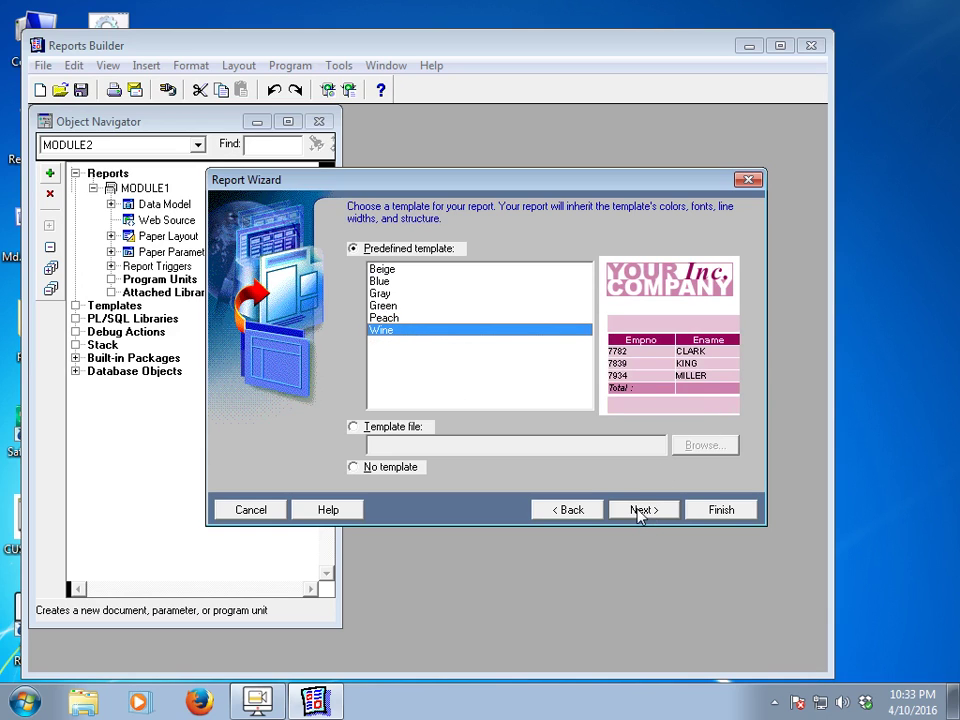
pyautogui.click(638, 509)
pyautogui.click(698, 510)
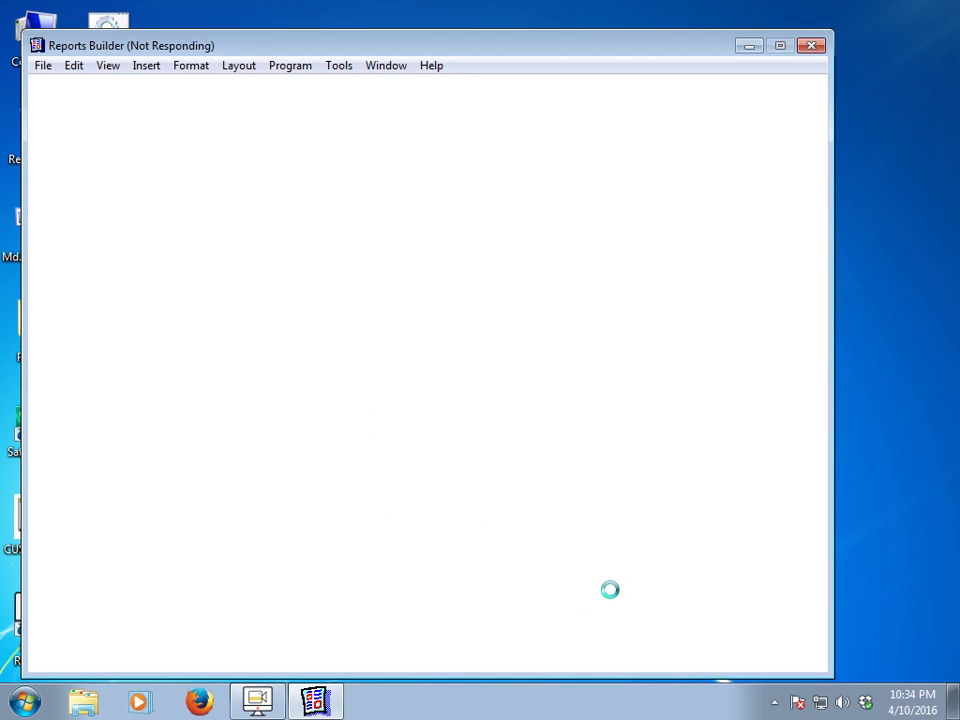
pyautogui.click(276, 703)
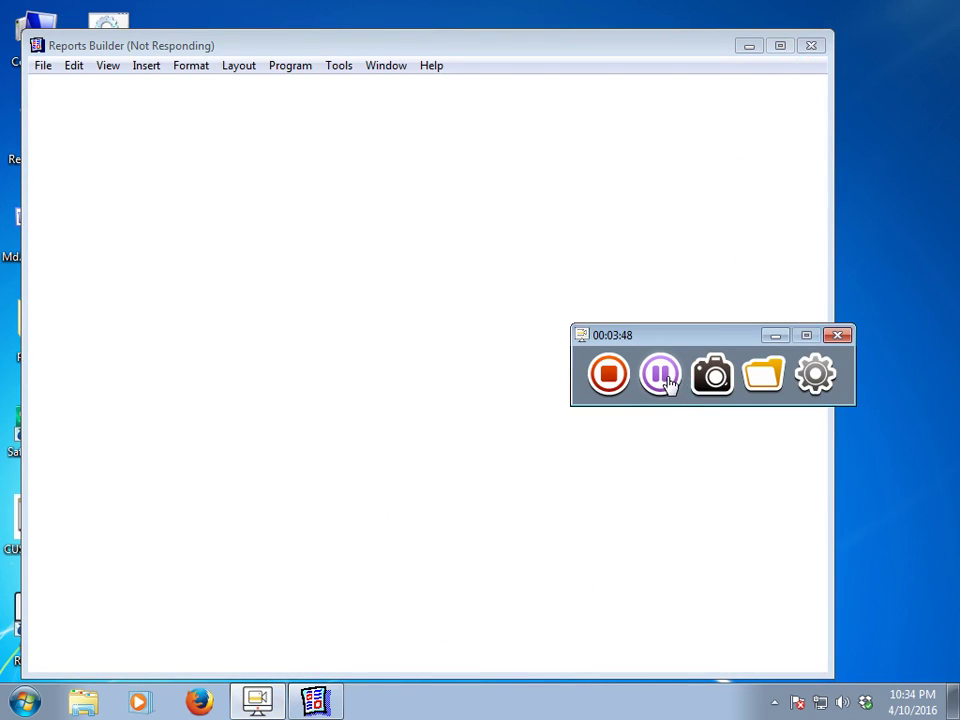
pyautogui.click(660, 374)
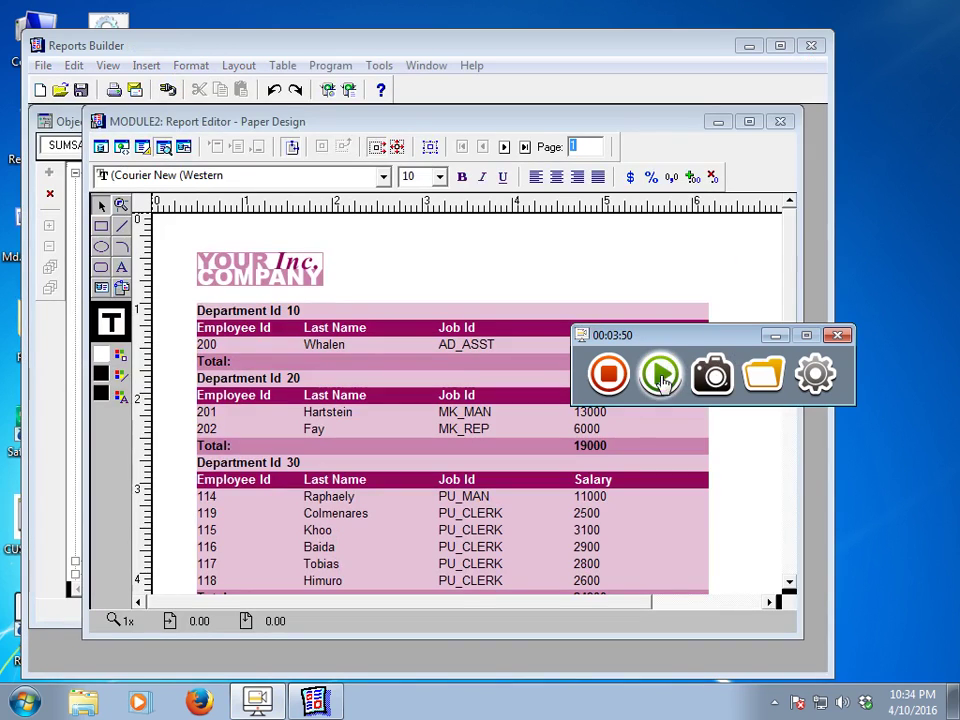
pyautogui.click(660, 374)
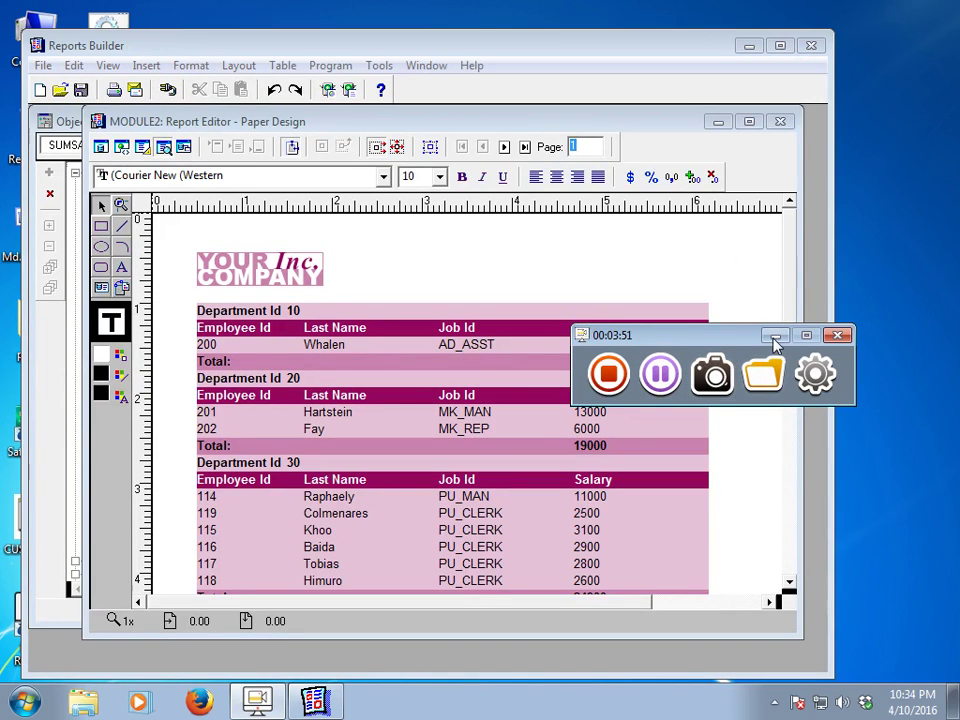
pyautogui.click(776, 337)
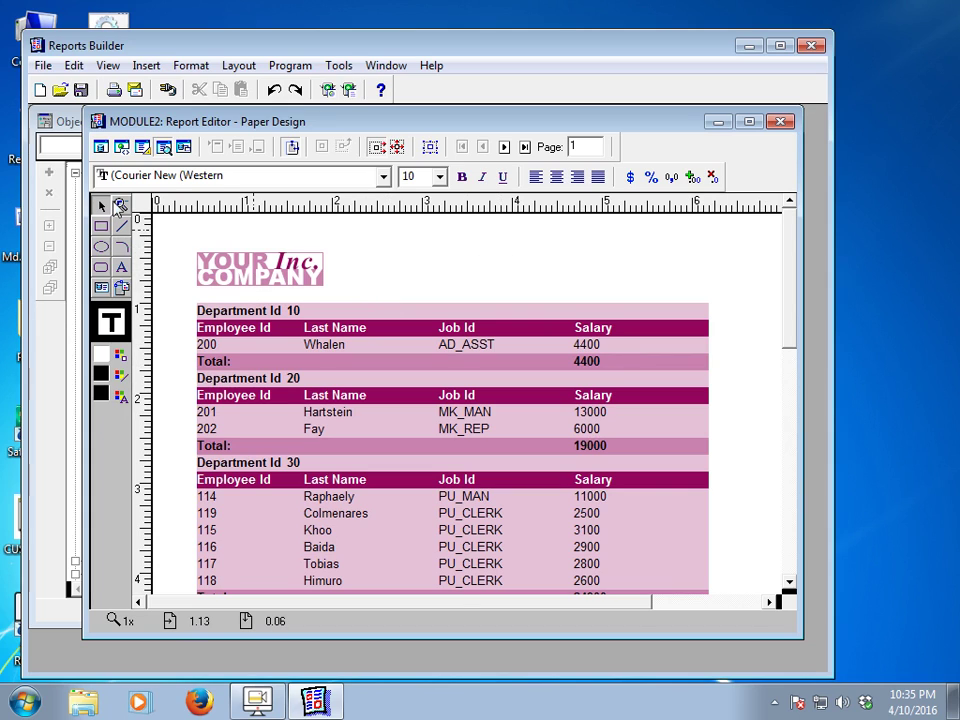
# Step: Switch to the Data Model view and open the SQL Query Statement of Q_1
pyautogui.click(101, 148)
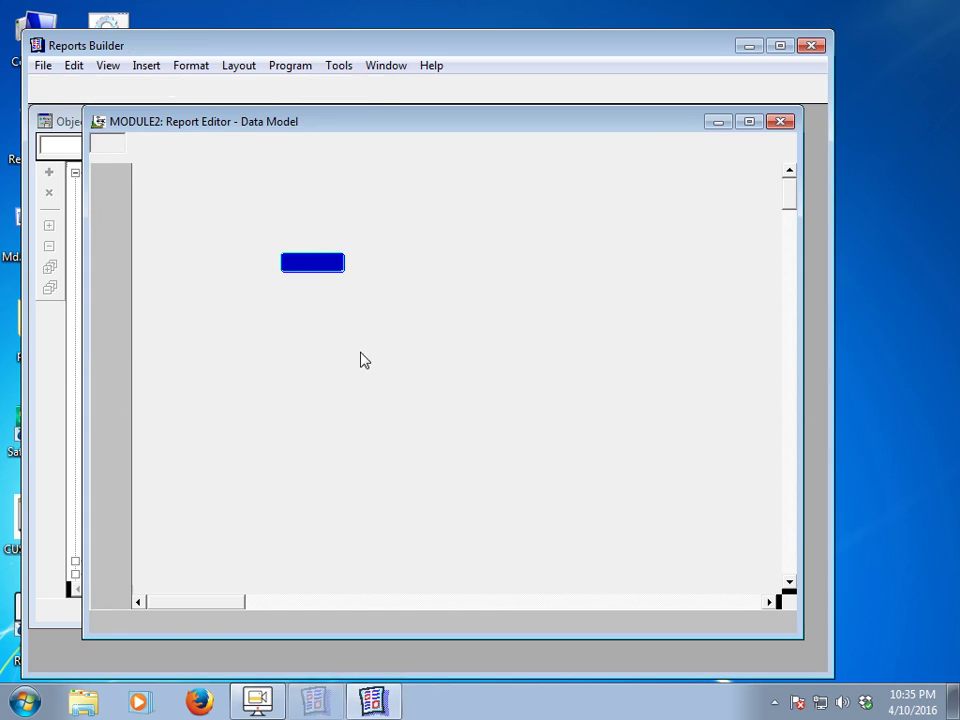
pyautogui.click(313, 262)
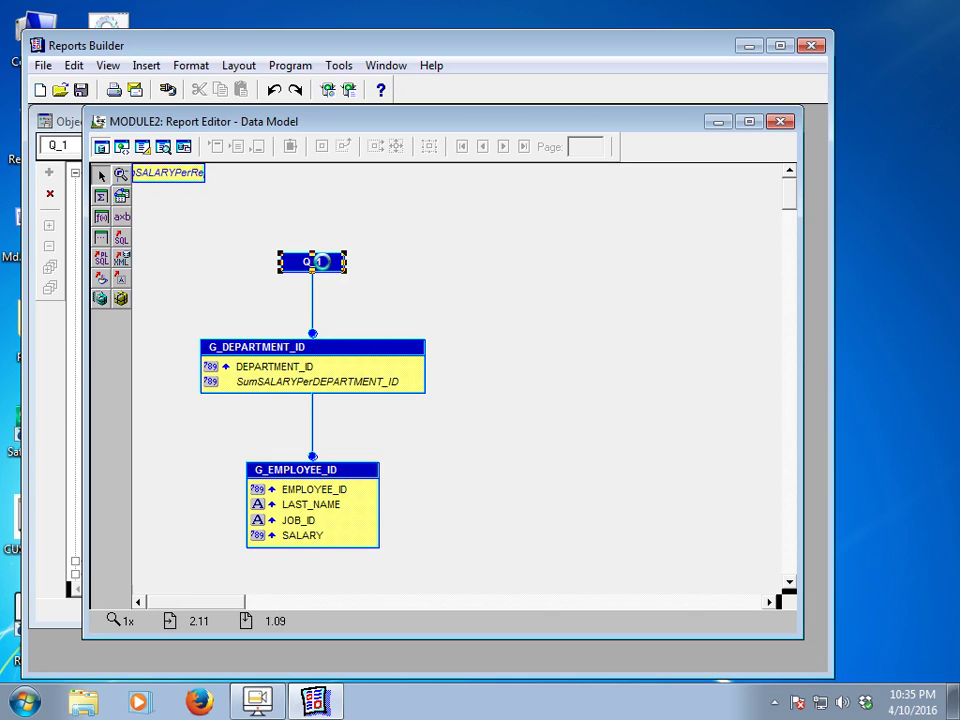
pyautogui.doubleClick(322, 265)
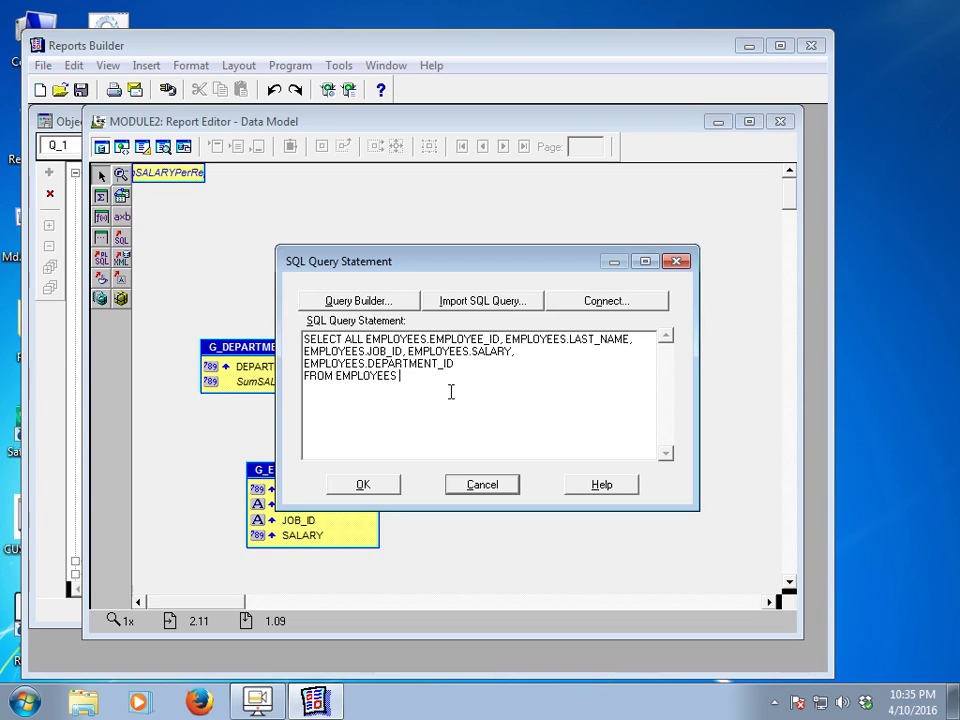
# Step: Append 'where department_id = :p1' to Q_1 and accept creation of bind parameter P1
pyautogui.press('Return')
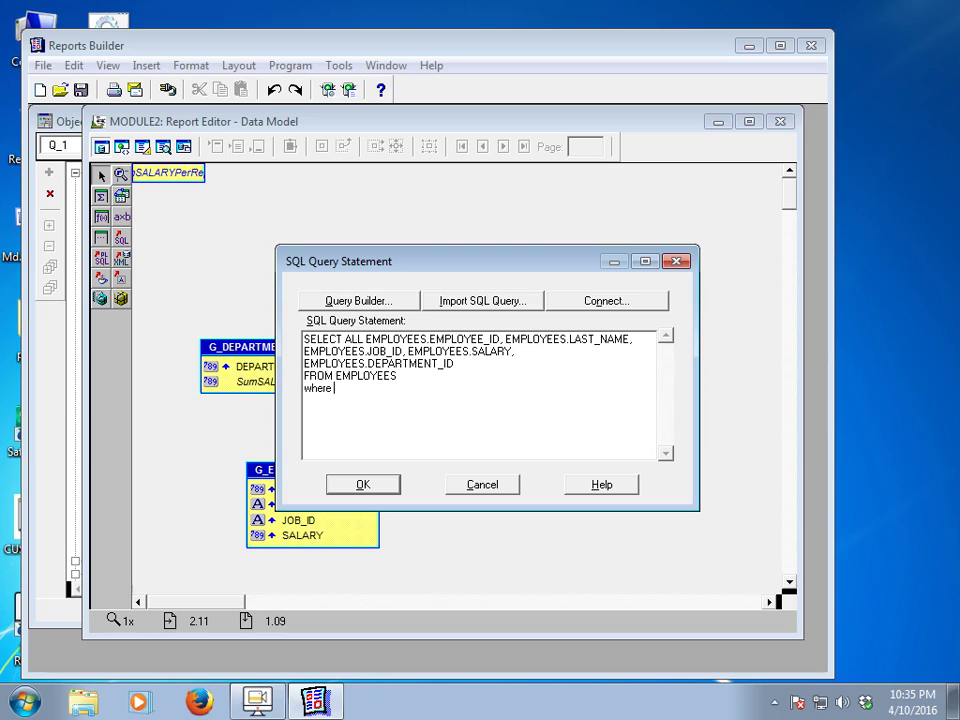
pyautogui.write('department_id= :p1')
pyautogui.click(381, 491)
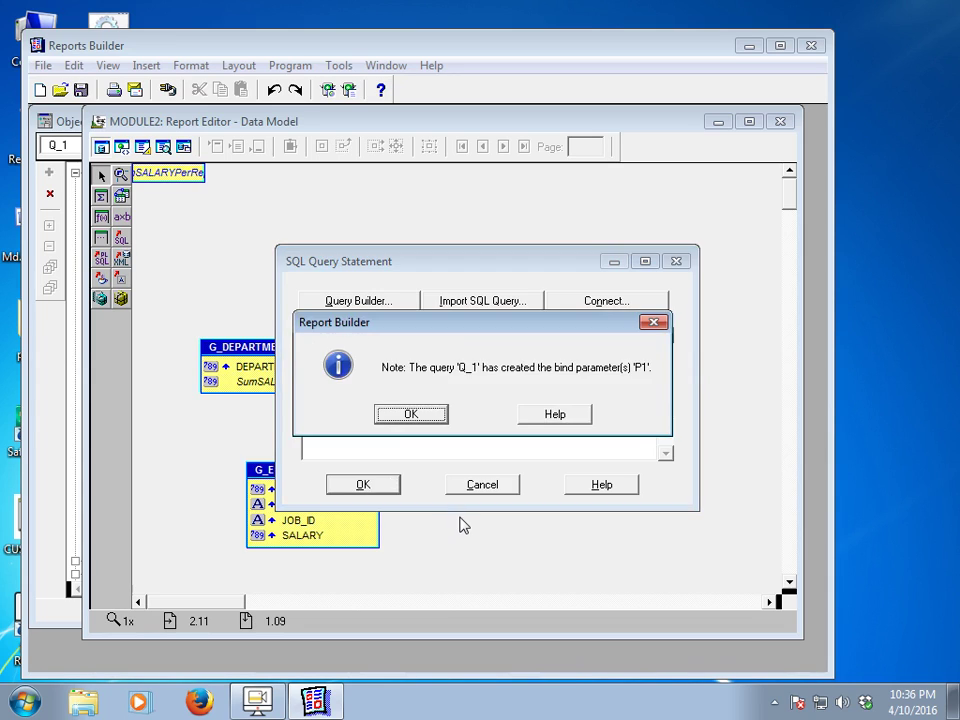
pyautogui.click(408, 413)
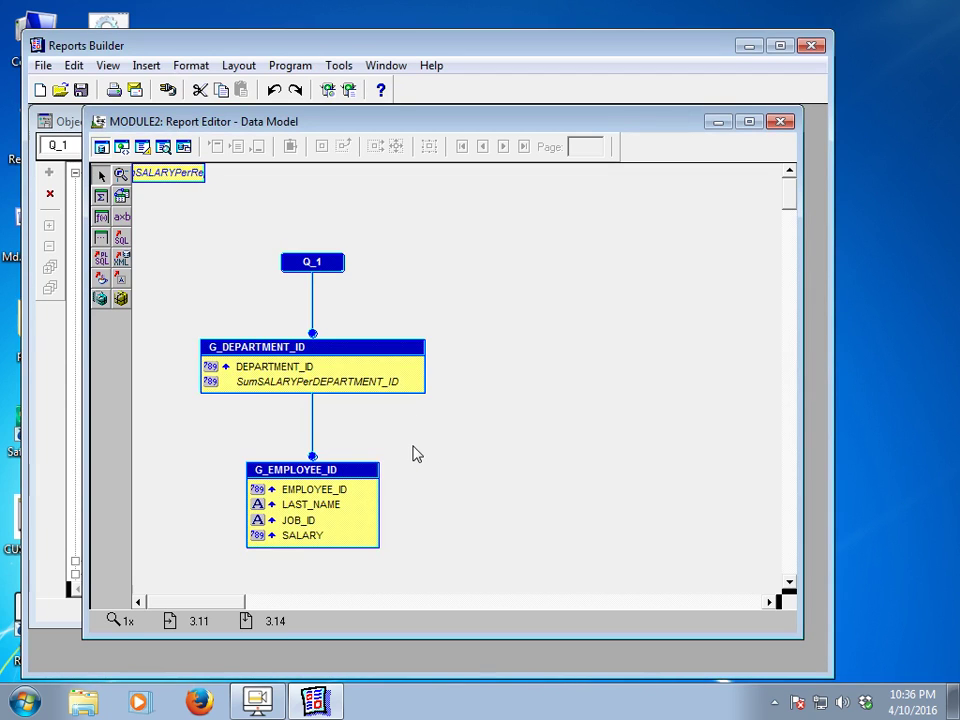
# Step: Run the paper layout with P1 = 10, showing only department 10 with salary total 4400
pyautogui.click(349, 91)
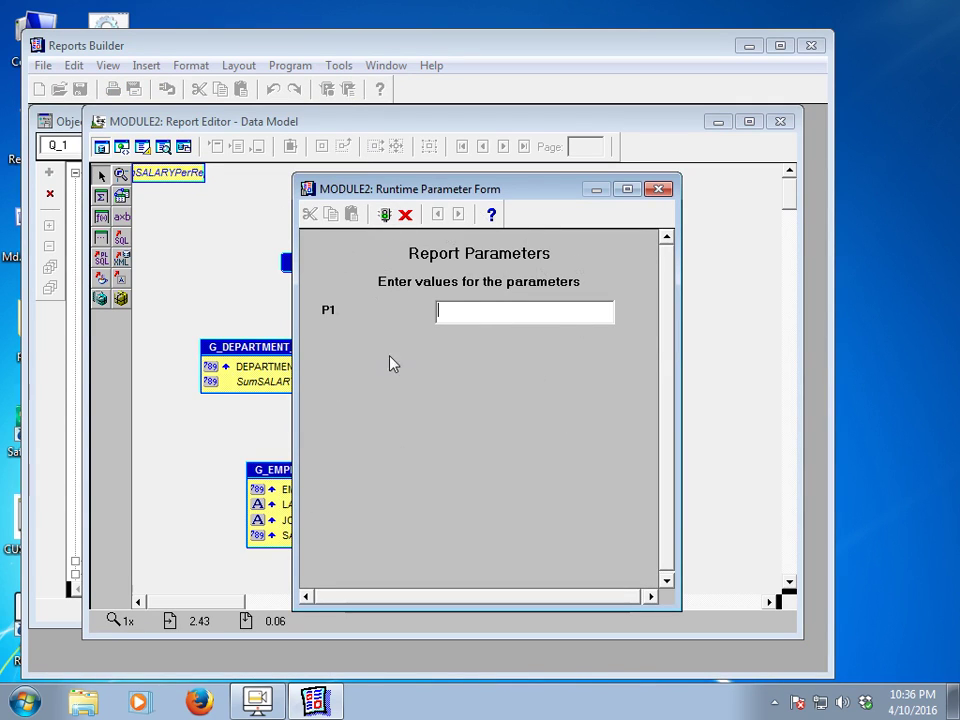
pyautogui.click(658, 190)
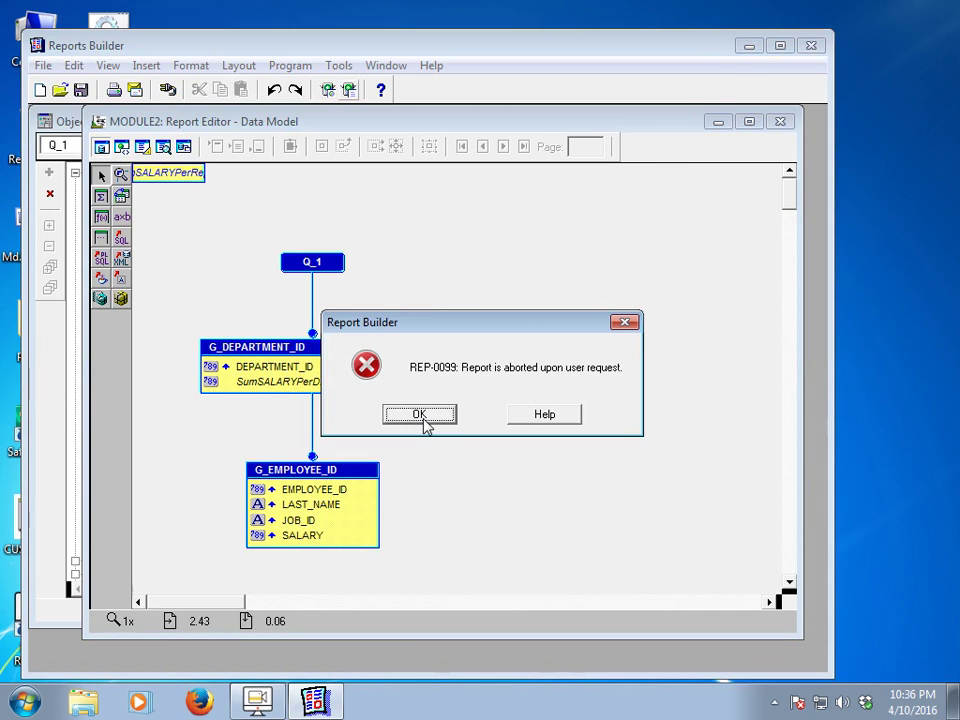
pyautogui.click(421, 418)
pyautogui.click(346, 91)
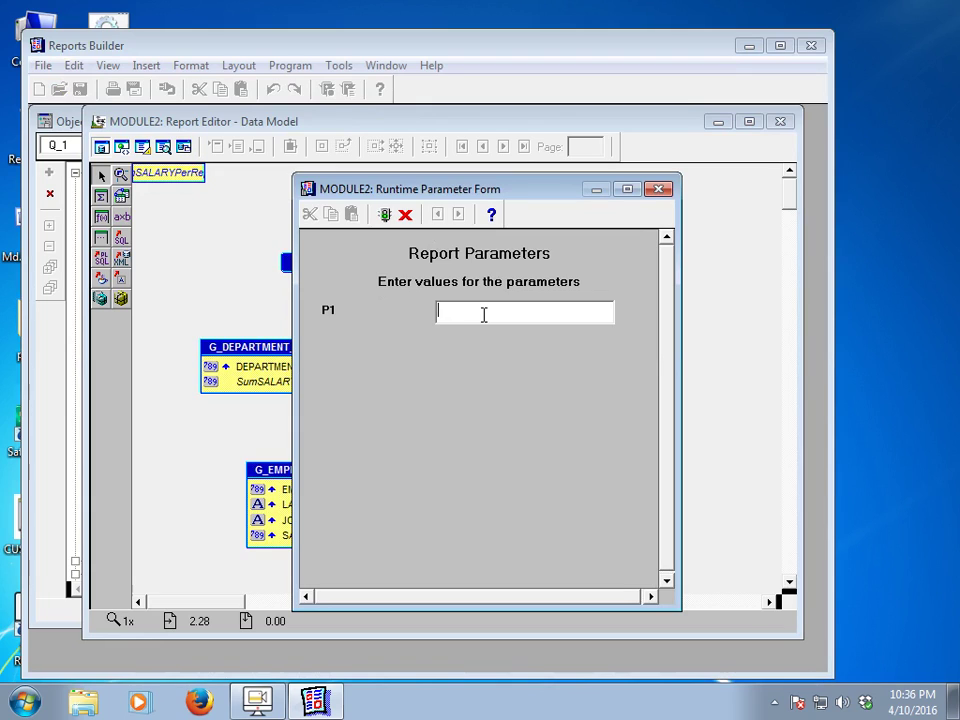
pyautogui.write('10')
pyautogui.press('Return')
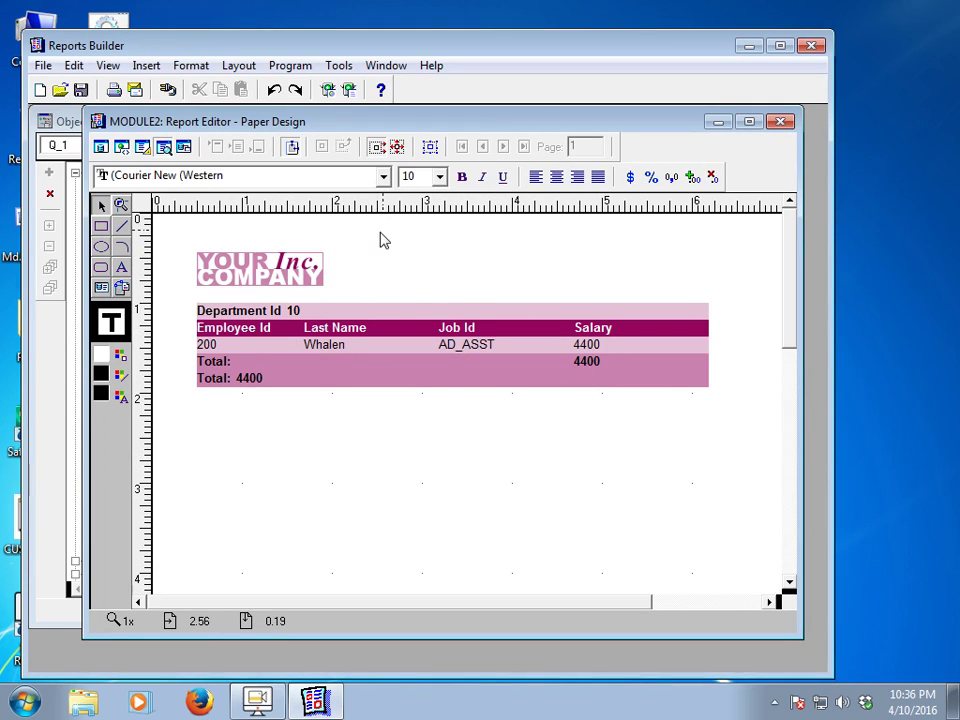
# Step: Rerun with P1 = 20 (Hartstein and Fay, total 19000), then close the Report Editor
pyautogui.click(348, 90)
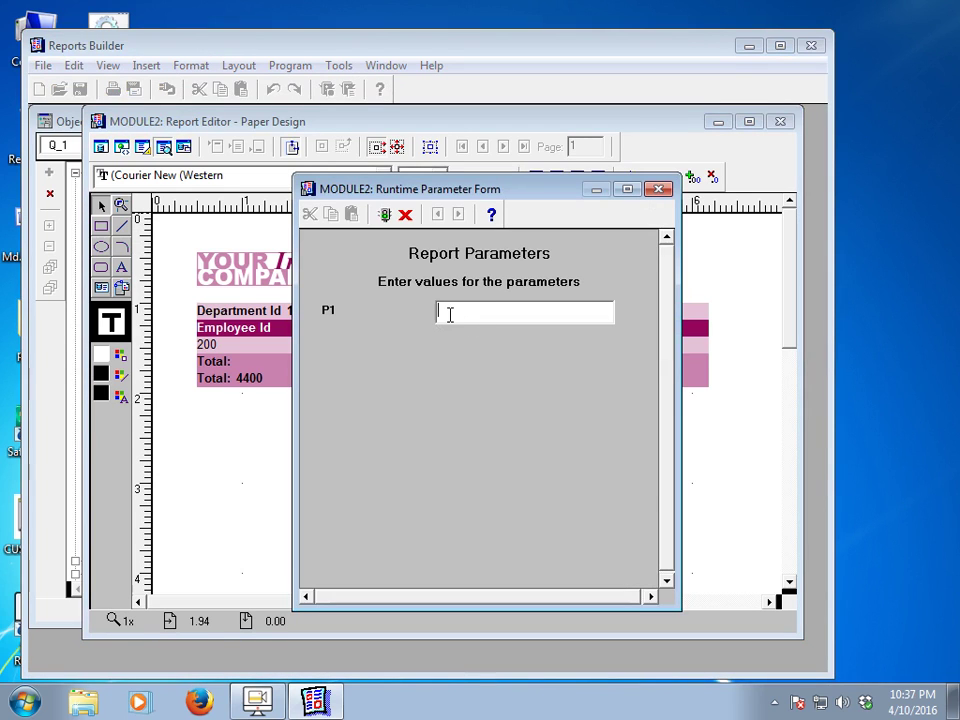
pyautogui.write('20')
pyautogui.press('Return')
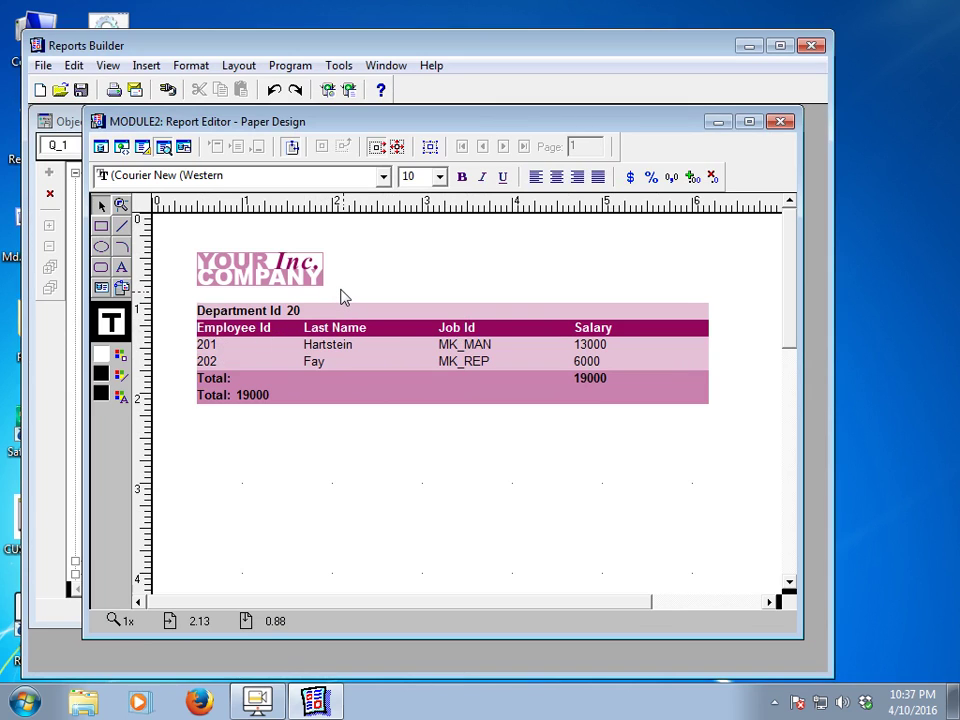
pyautogui.click(780, 122)
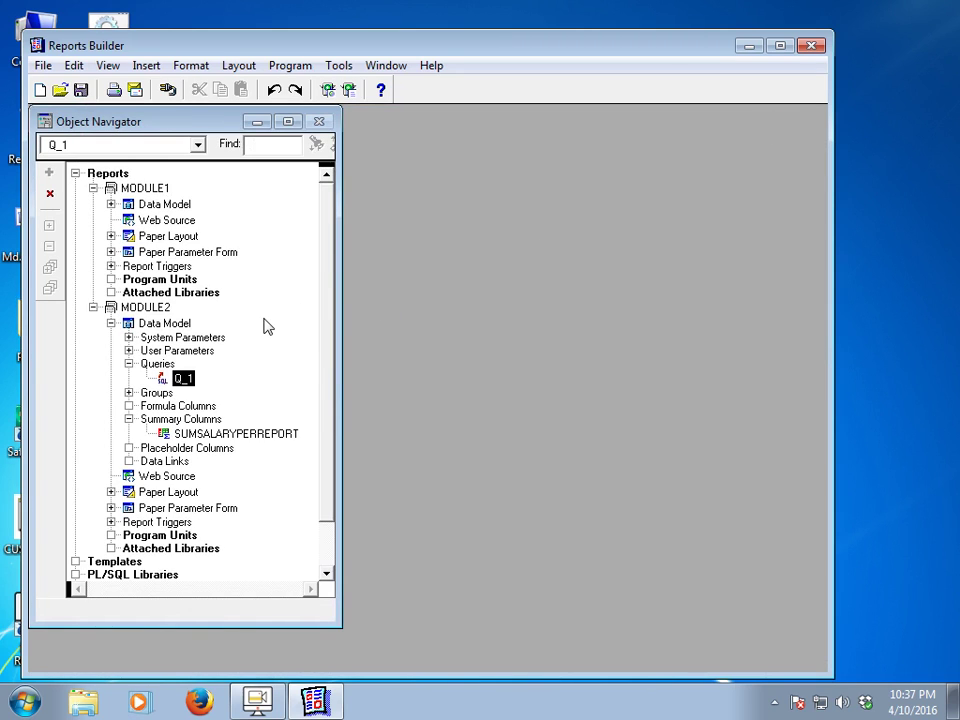
# Step: Generate MODULE2's Paper Parameter Form for P1 and view its Report Parameters layout
pyautogui.click(338, 66)
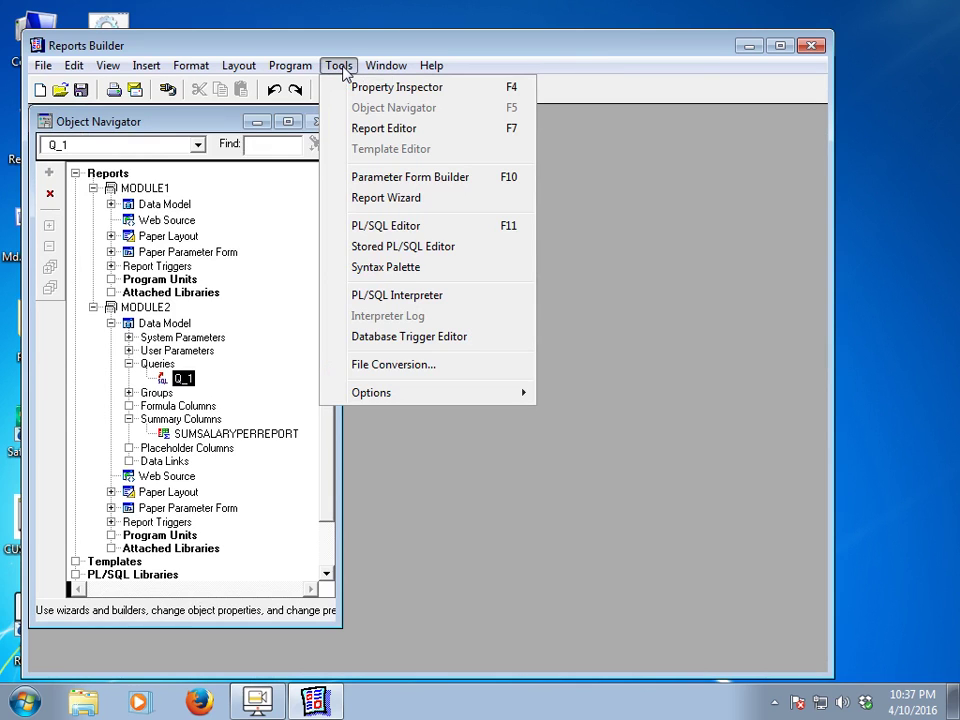
pyautogui.click(378, 178)
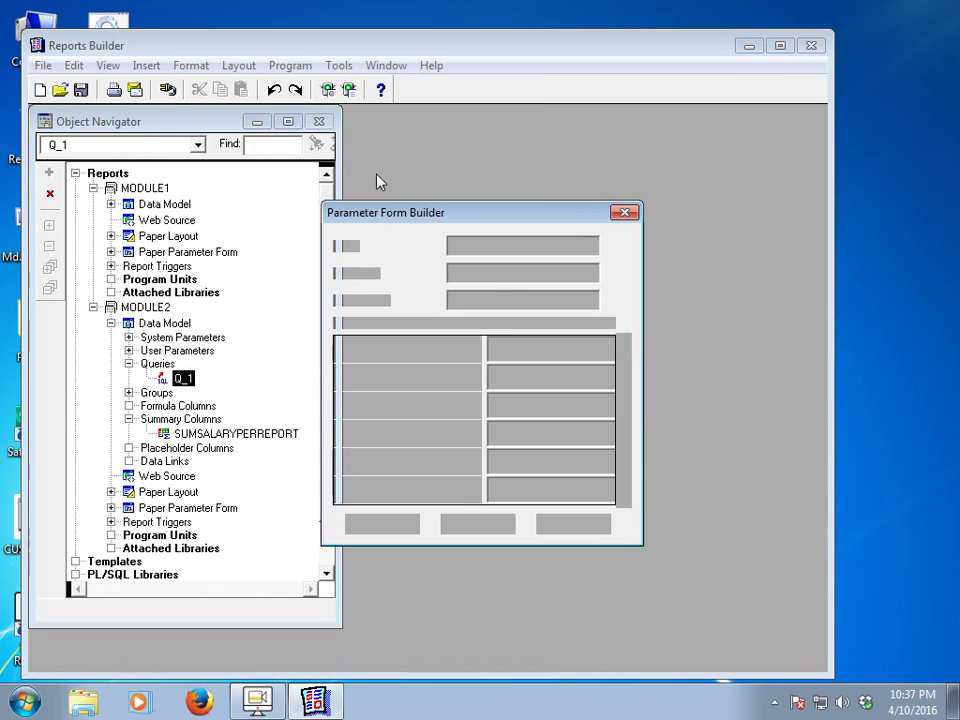
pyautogui.moveTo(628, 403); pyautogui.dragTo(632, 497)
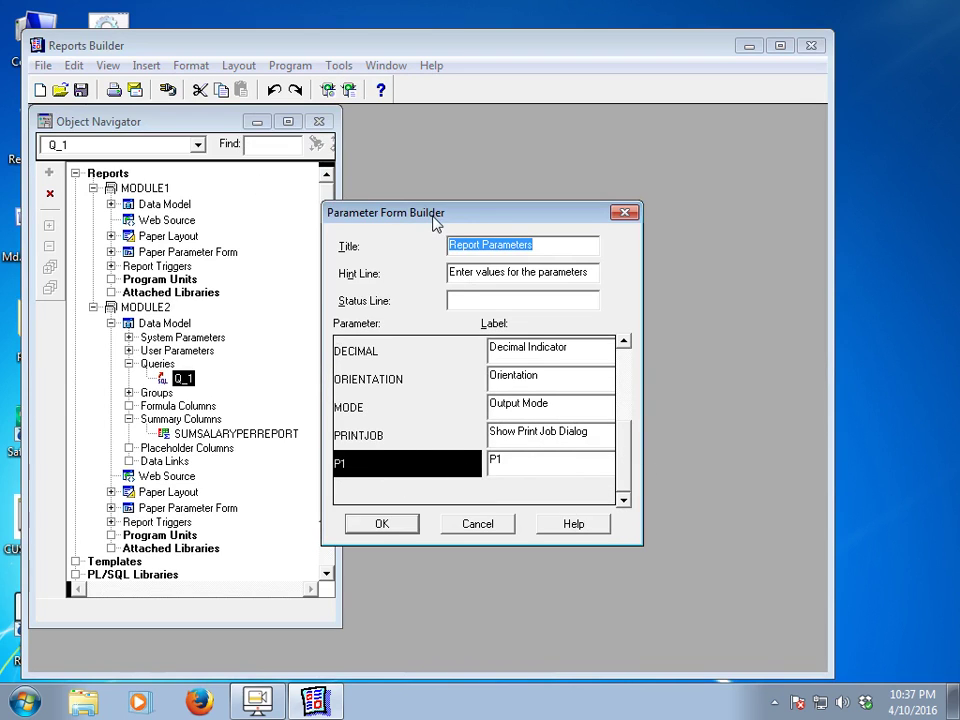
pyautogui.click(364, 523)
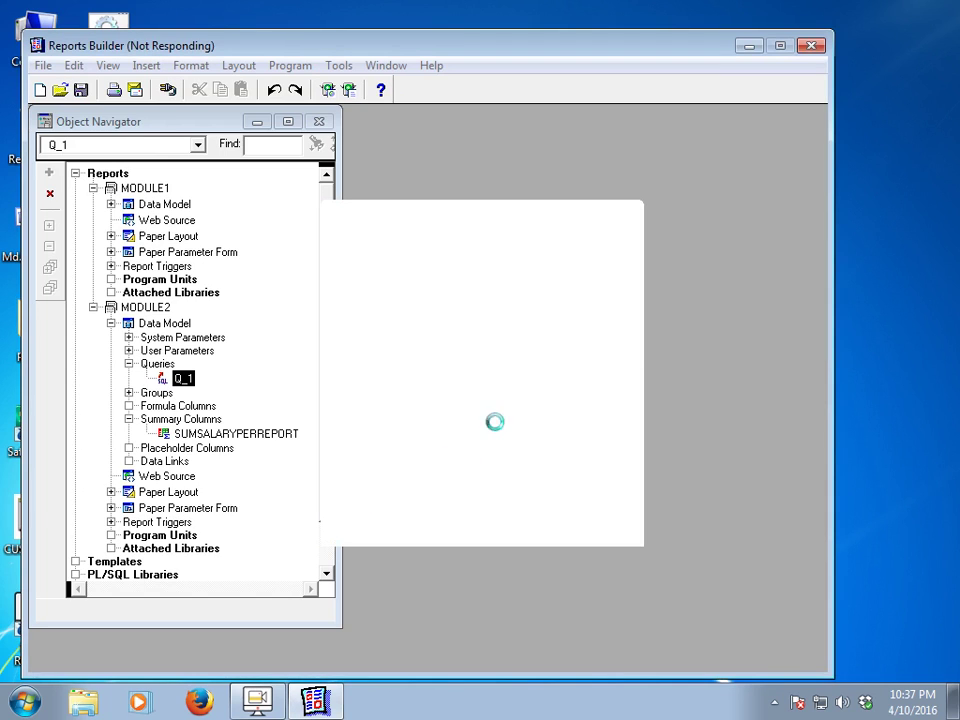
pyautogui.click(257, 701)
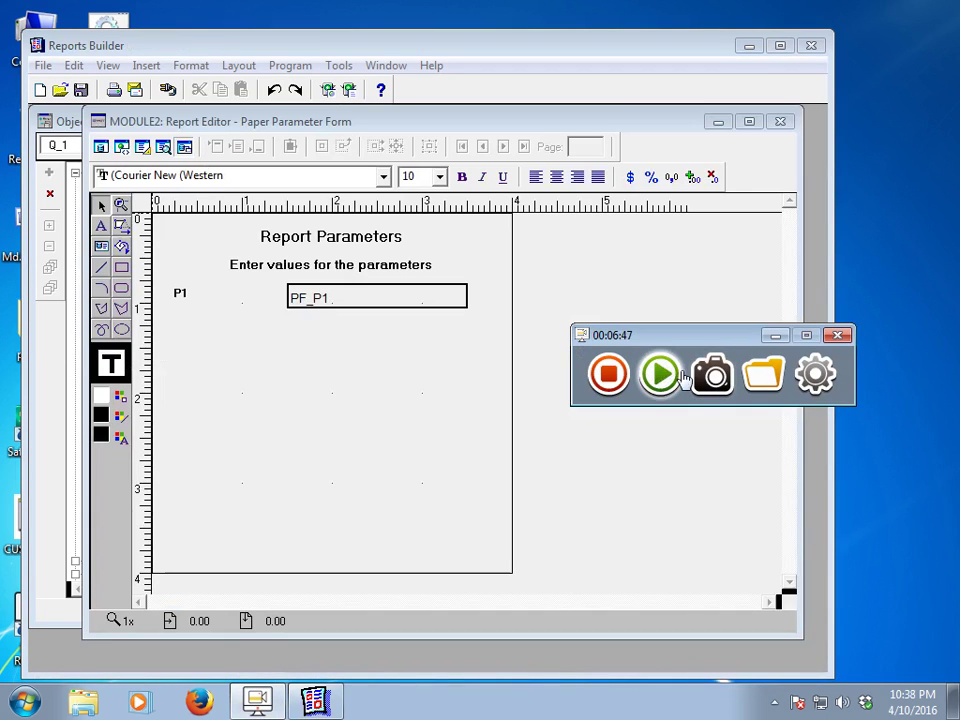
# Step: Fill the 'Report Parameters' title with light green
pyautogui.click(777, 338)
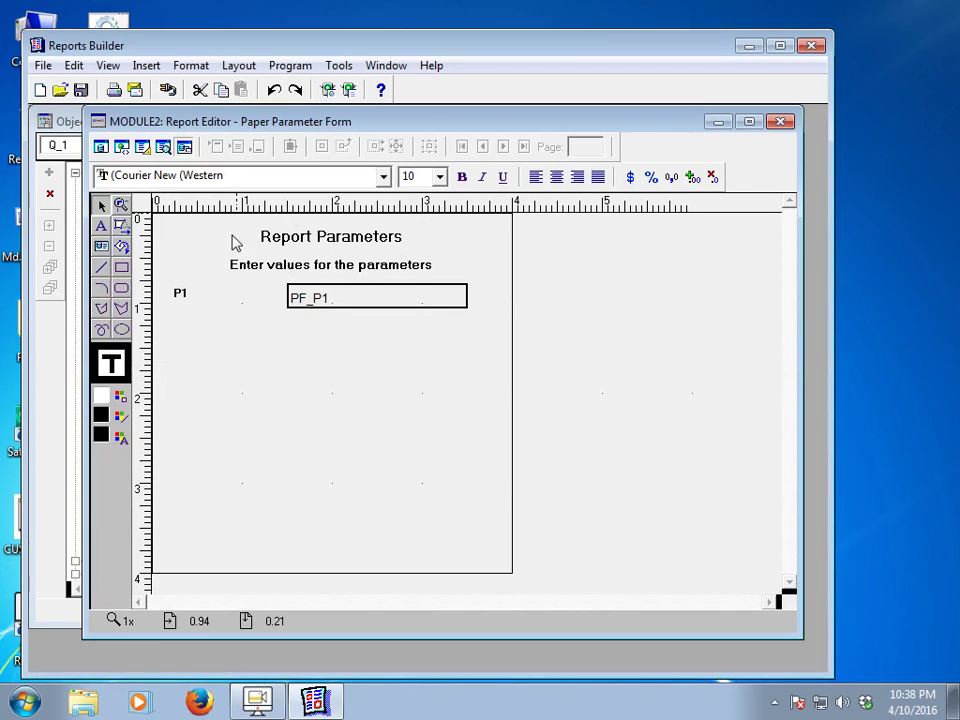
pyautogui.click(326, 248)
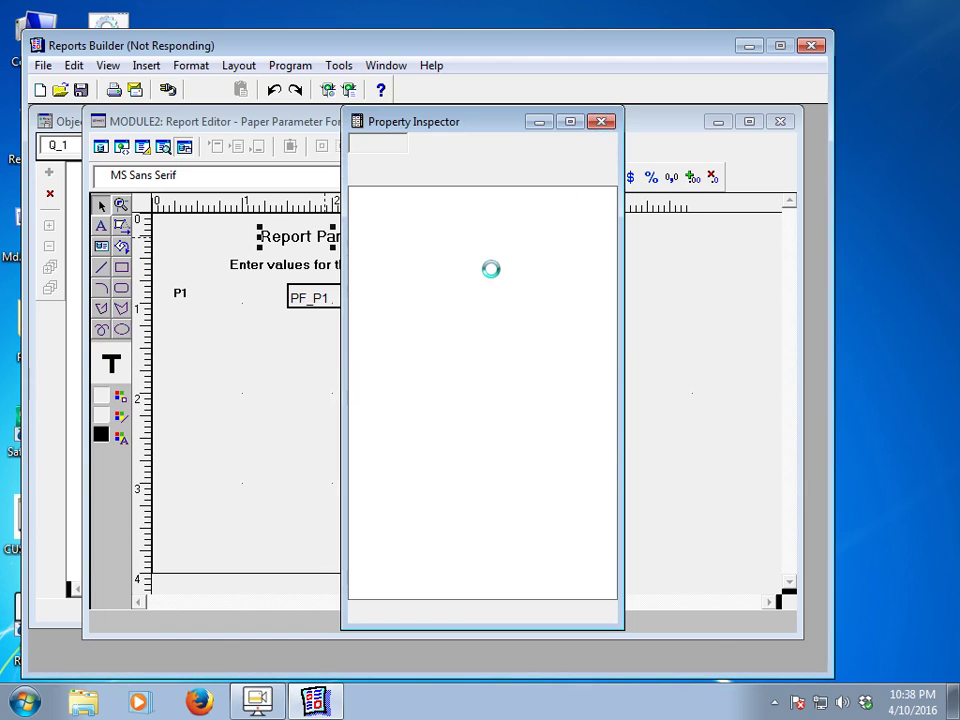
pyautogui.click(603, 124)
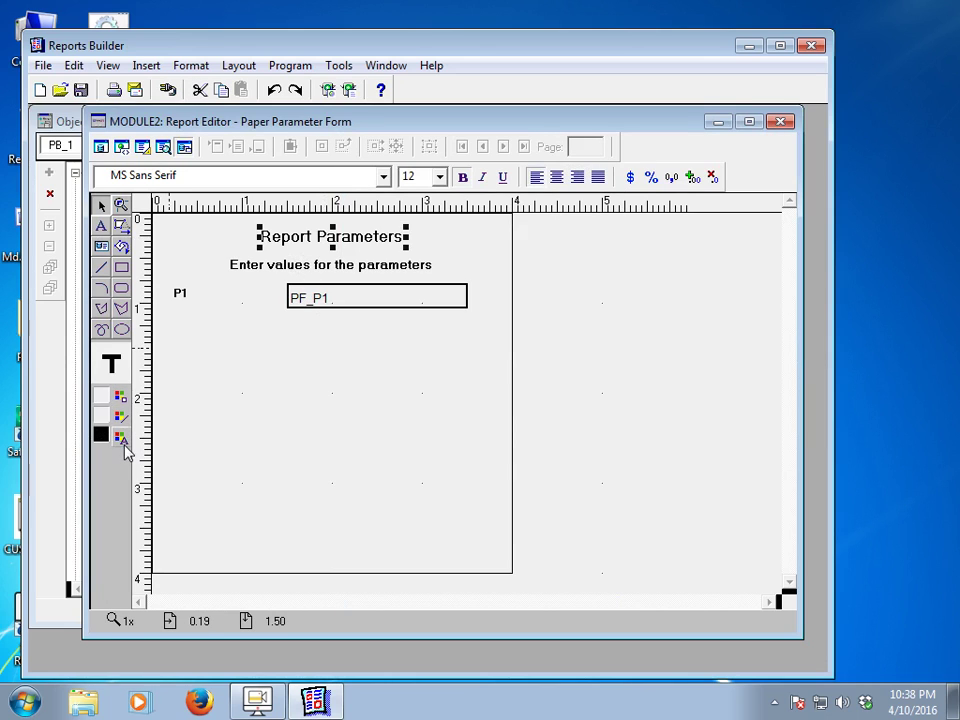
pyautogui.click(122, 397)
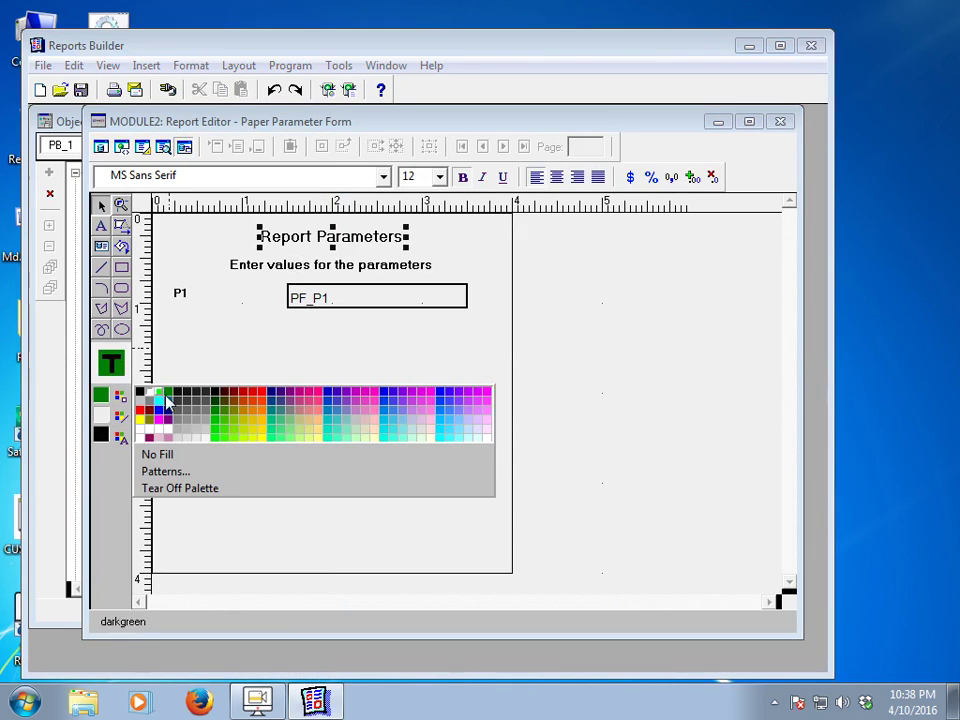
pyautogui.click(283, 440)
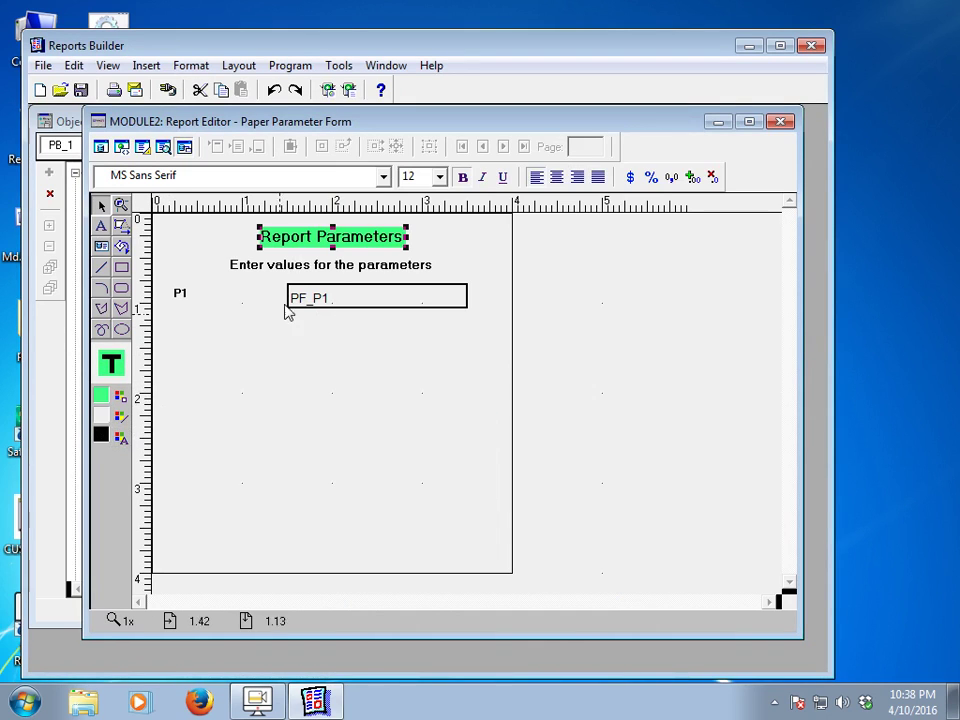
# Step: Make the 'Enter values for the parameters' line red
pyautogui.click(298, 272)
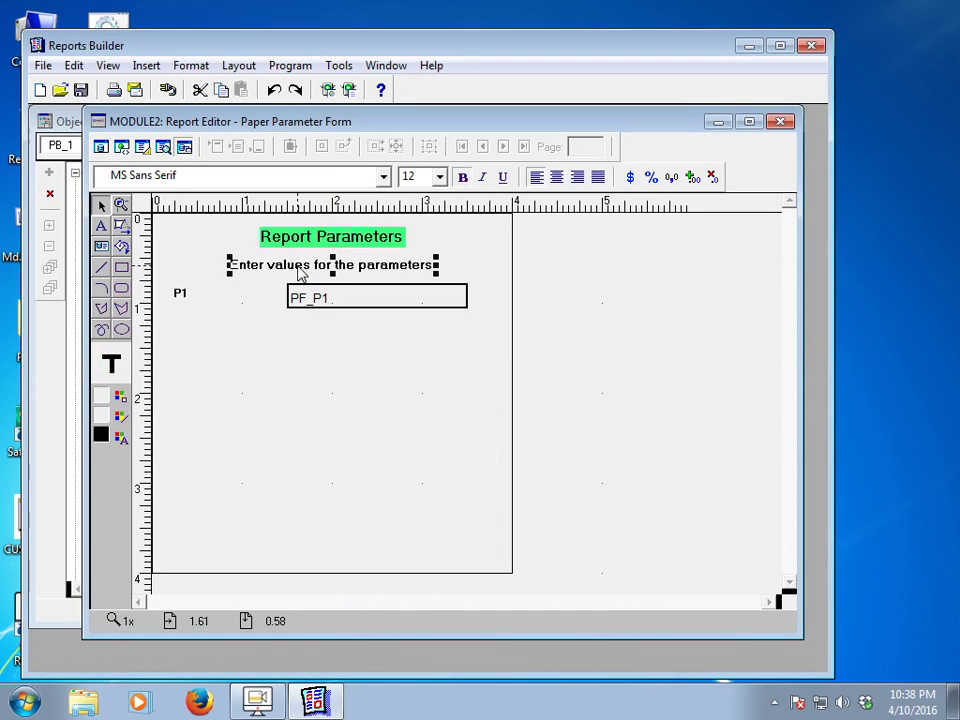
pyautogui.click(120, 439)
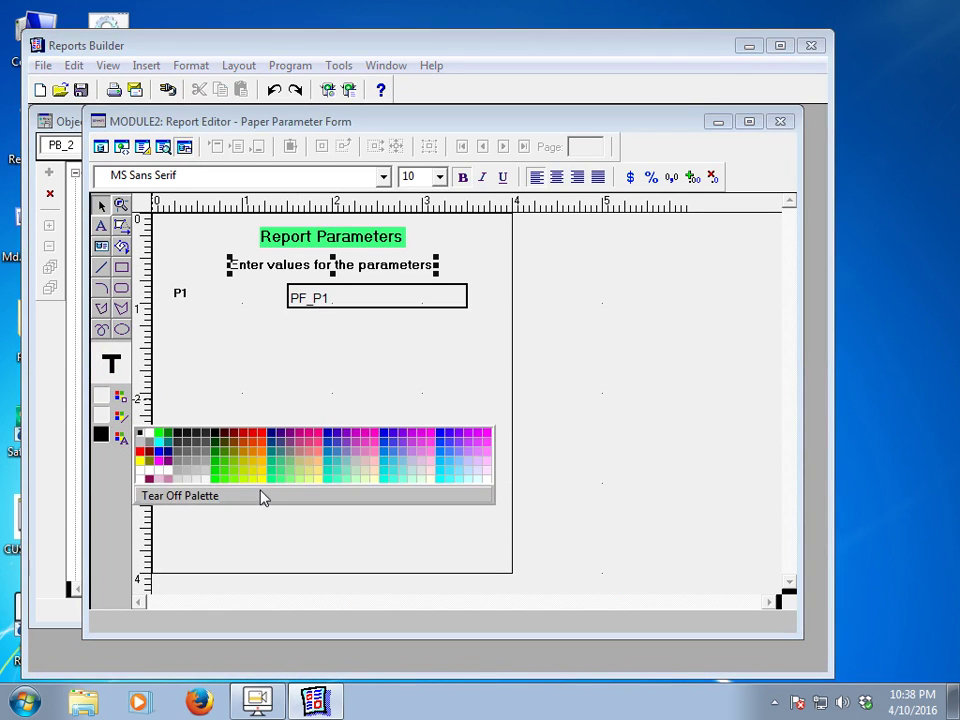
pyautogui.click(148, 452)
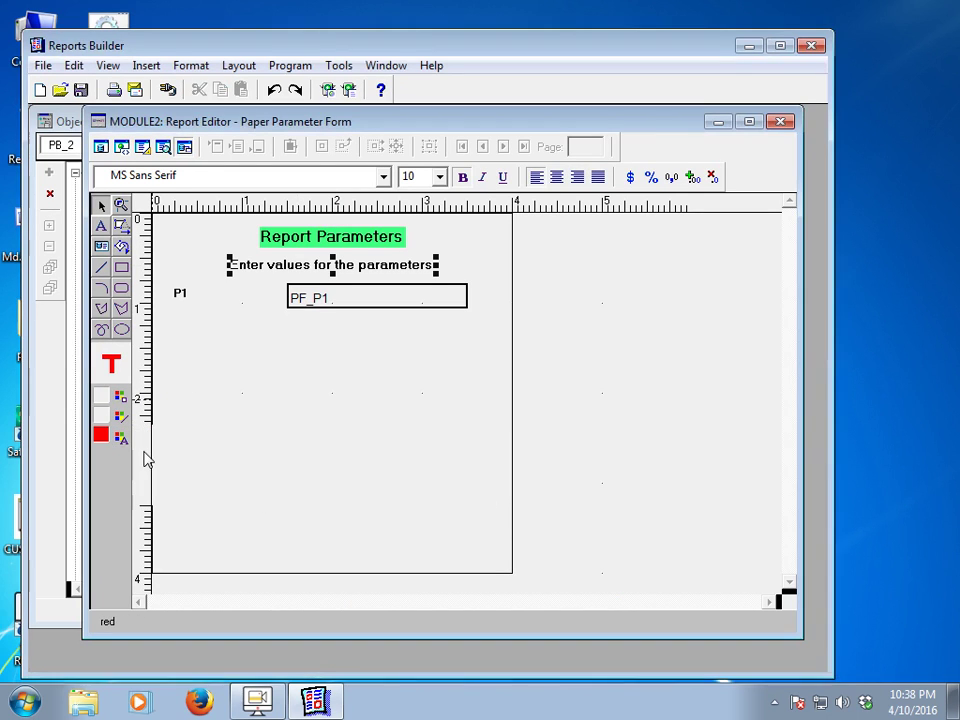
# Step: Select the PF_P1 entry field beside the P1 label to show its properties
pyautogui.click(326, 301)
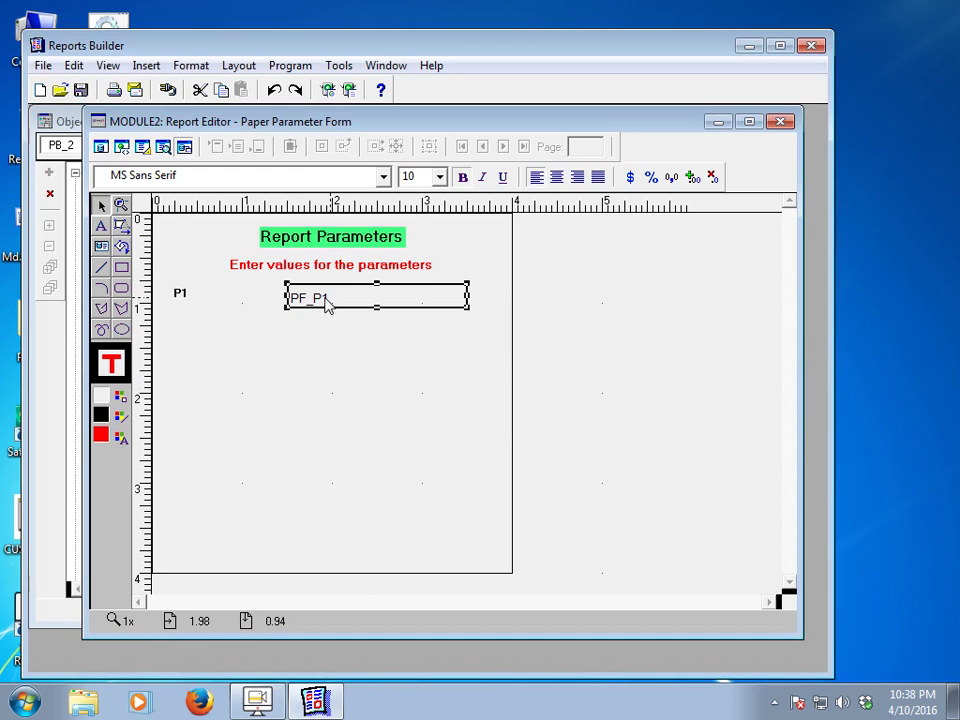
pyautogui.click(181, 294)
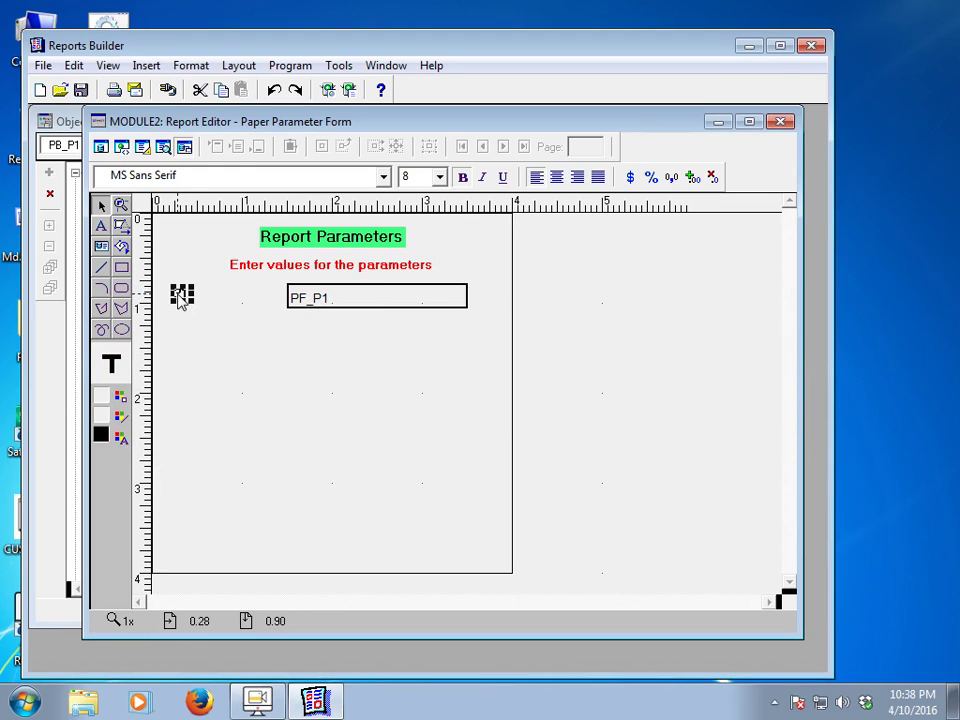
pyautogui.click(358, 302)
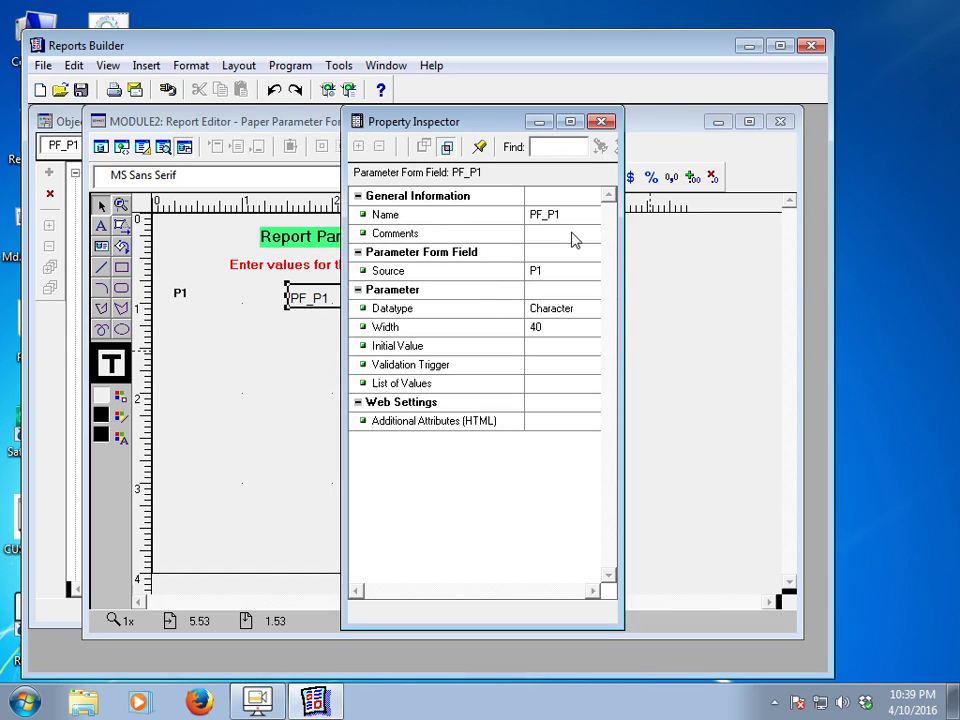
# Step: Set PF_P1's Datatype to Date and its Width to 60 in the Property Inspector
pyautogui.moveTo(620, 268); pyautogui.dragTo(688, 281)
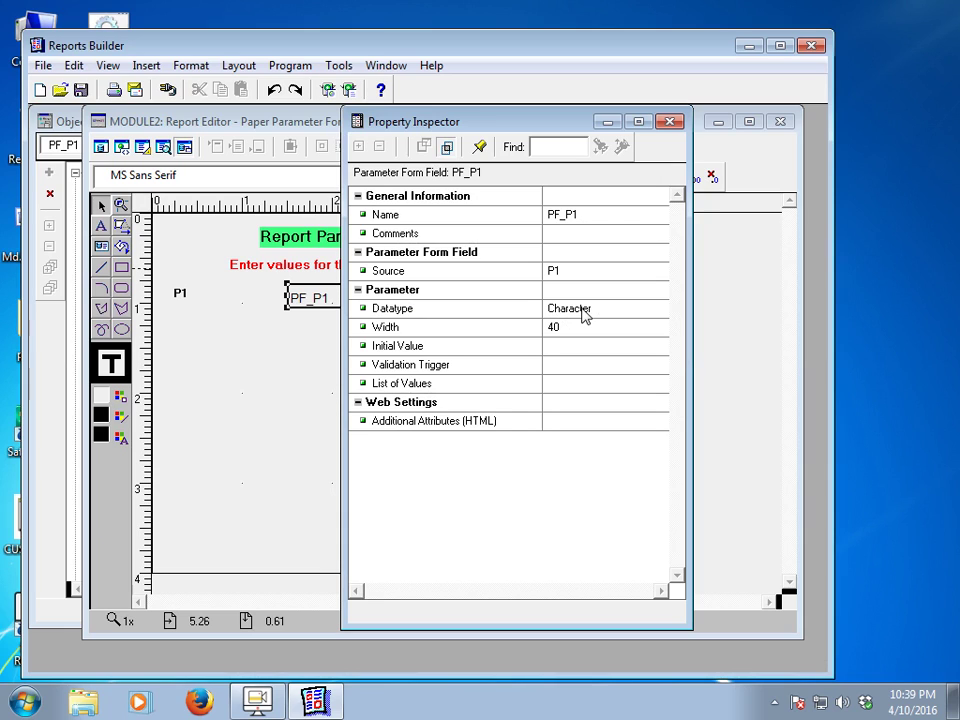
pyautogui.click(585, 312)
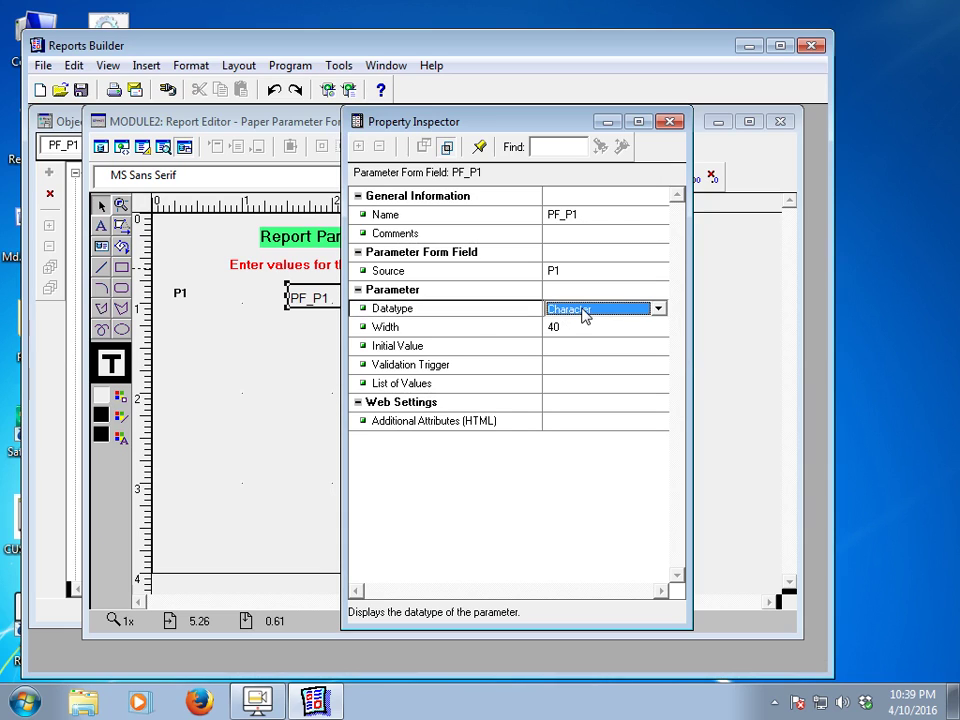
pyautogui.click(583, 313)
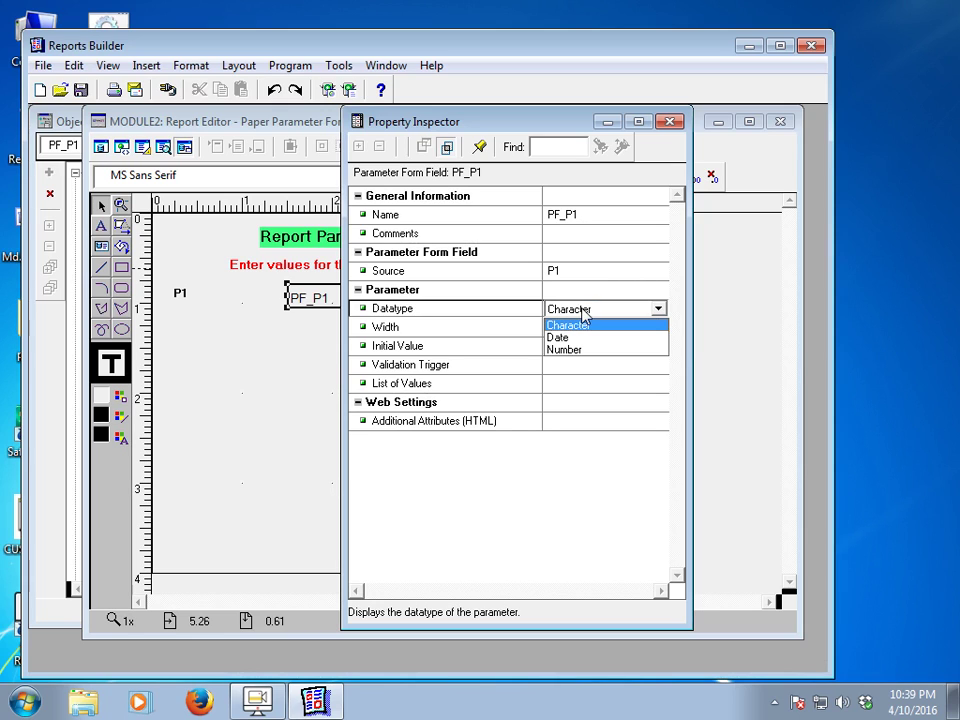
pyautogui.click(578, 343)
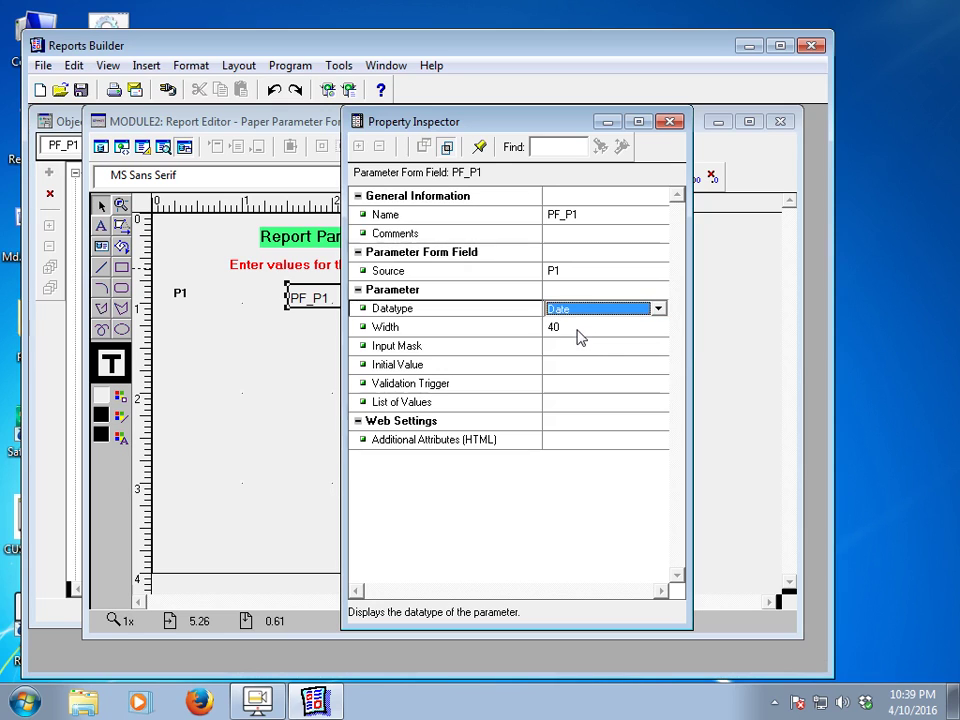
pyautogui.click(572, 330)
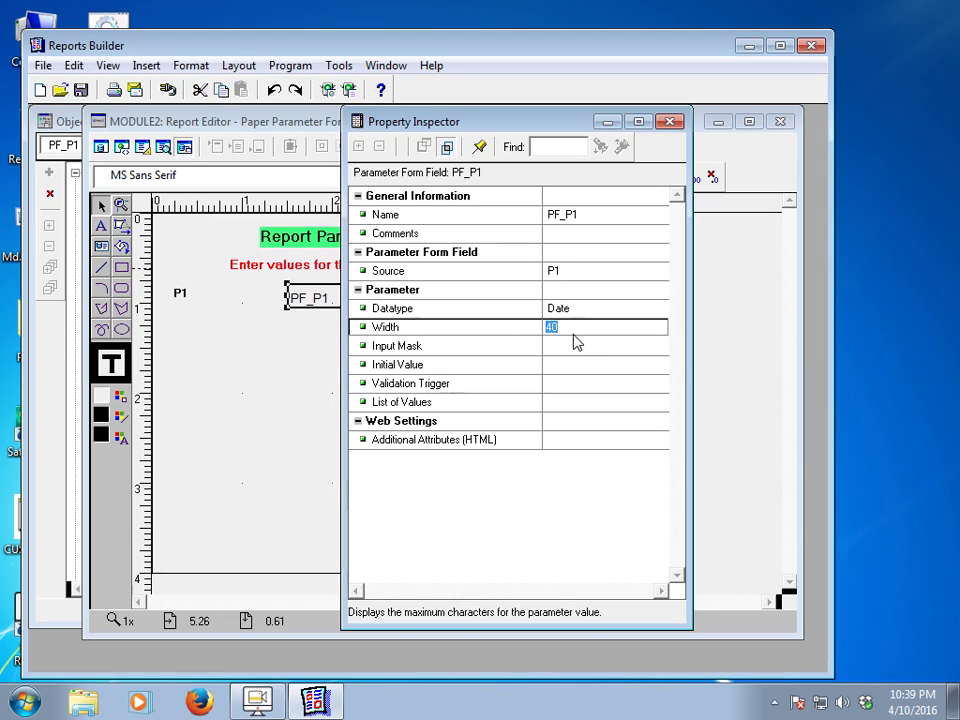
pyautogui.write('6')
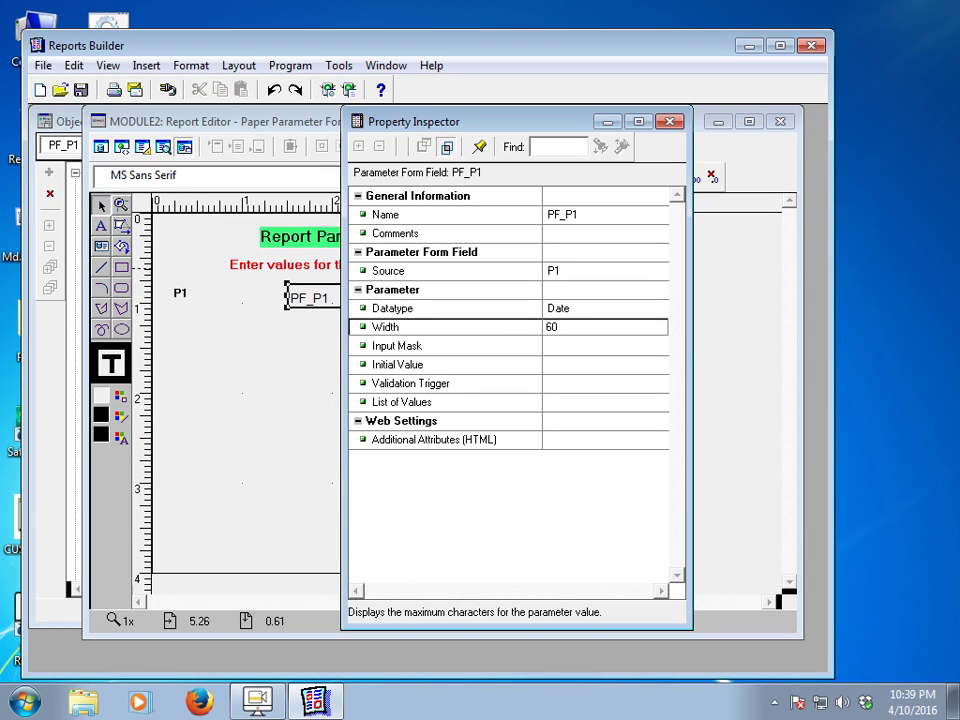
pyautogui.click(579, 350)
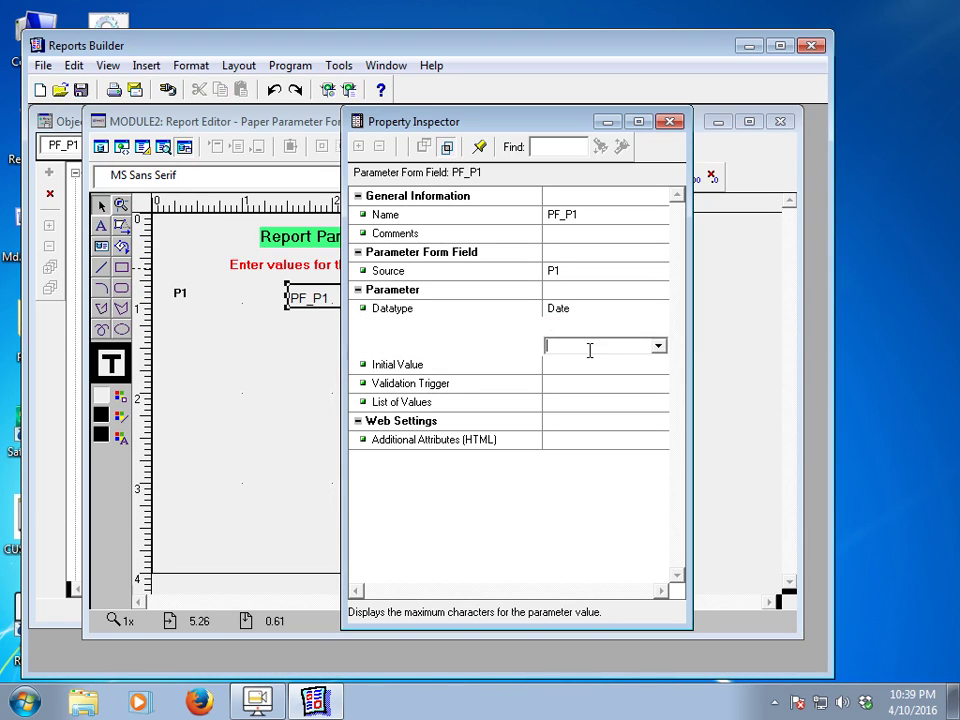
pyautogui.click(576, 404)
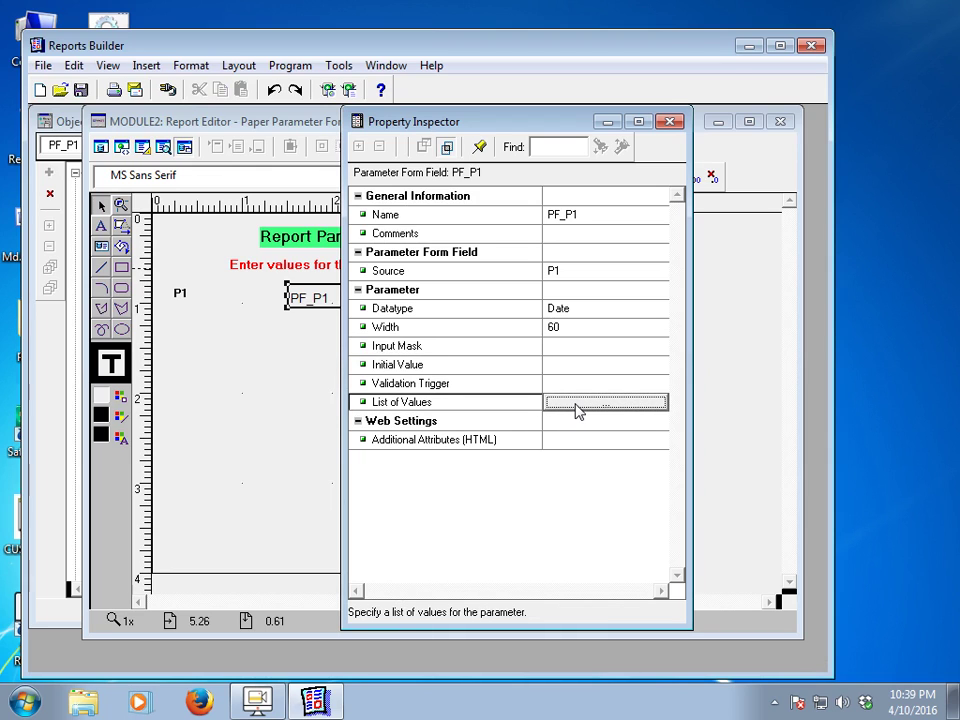
# Step: Set P1's List of Values to come from a SELECT Statement, ready for the query
pyautogui.click(576, 404)
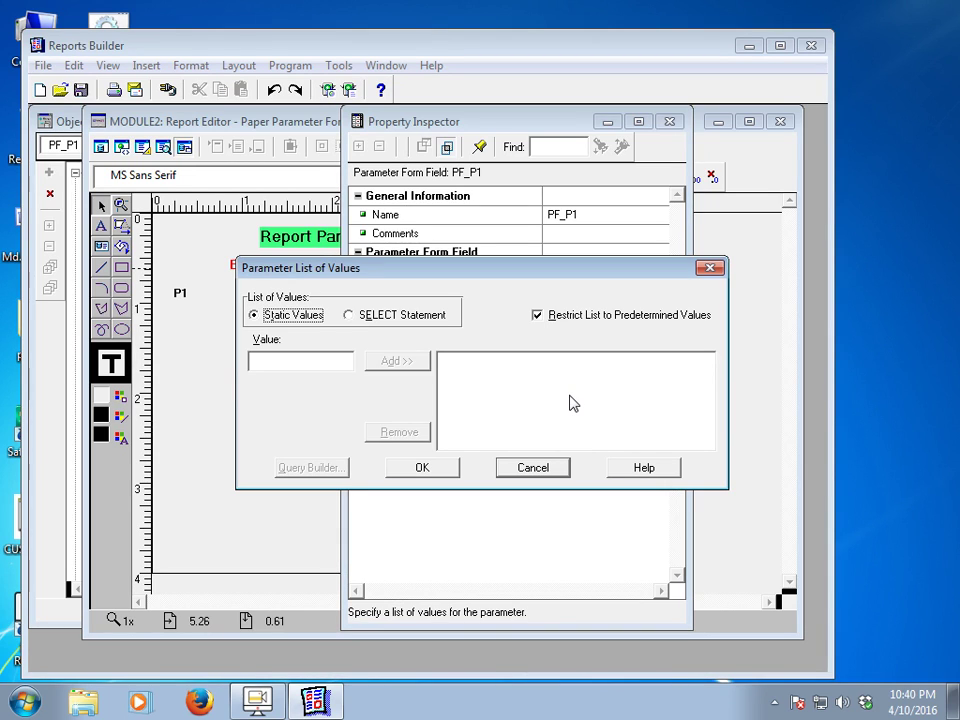
pyautogui.click(348, 316)
pyautogui.click(333, 369)
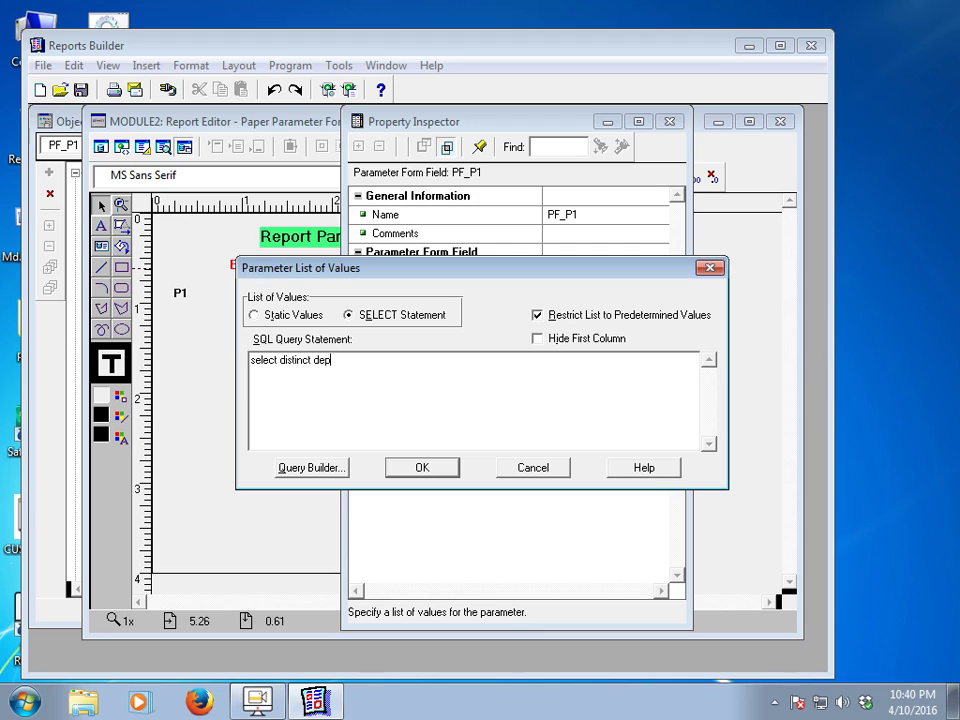
# Step: Finish the distinct department ID query on employees and submit it, which raises ORA-00904
pyautogui.write('ment id from employ')
pyautogui.write('ees')
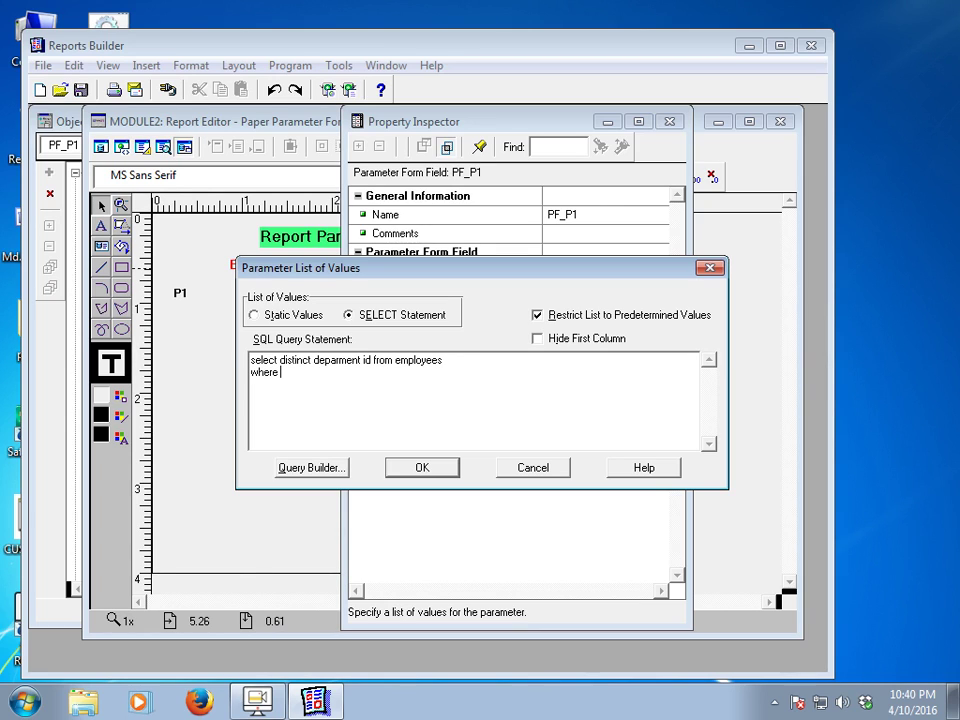
pyautogui.write('arm')
pyautogui.write('m')
pyautogui.write('ent_id is not null')
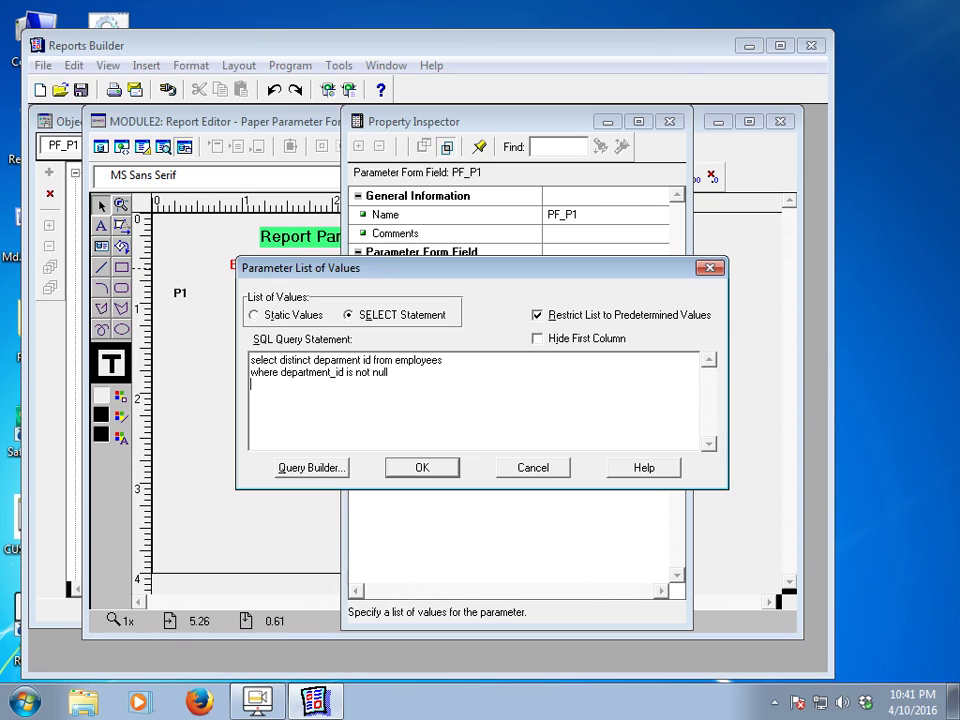
pyautogui.click(423, 474)
pyautogui.click(422, 470)
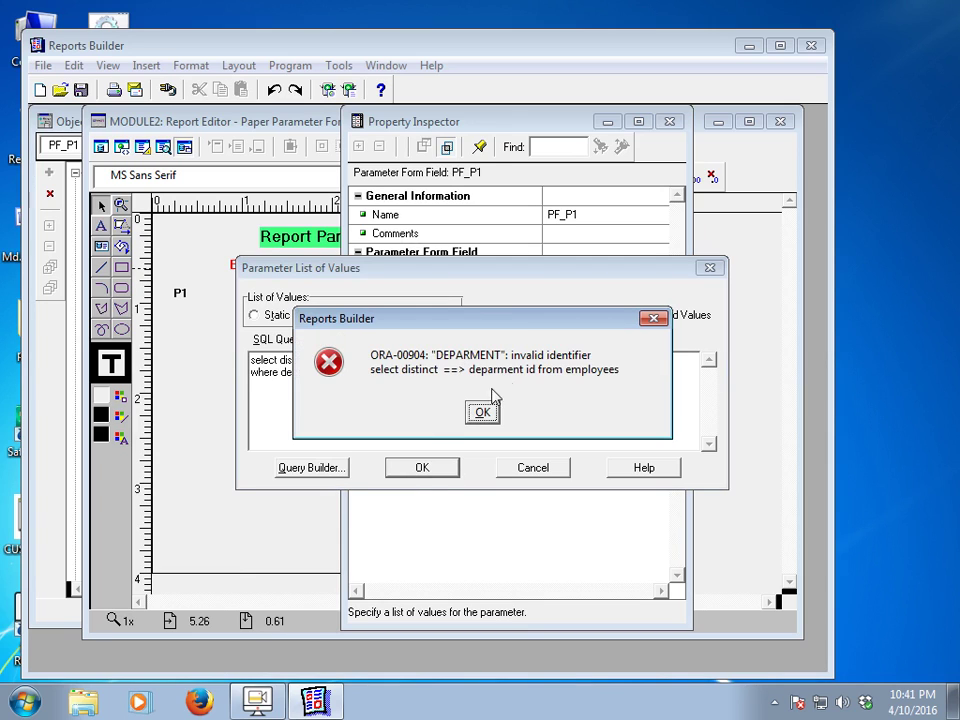
# Step: Fix the misspelled 'deparment' to 'department' and resubmit the query
pyautogui.click(483, 412)
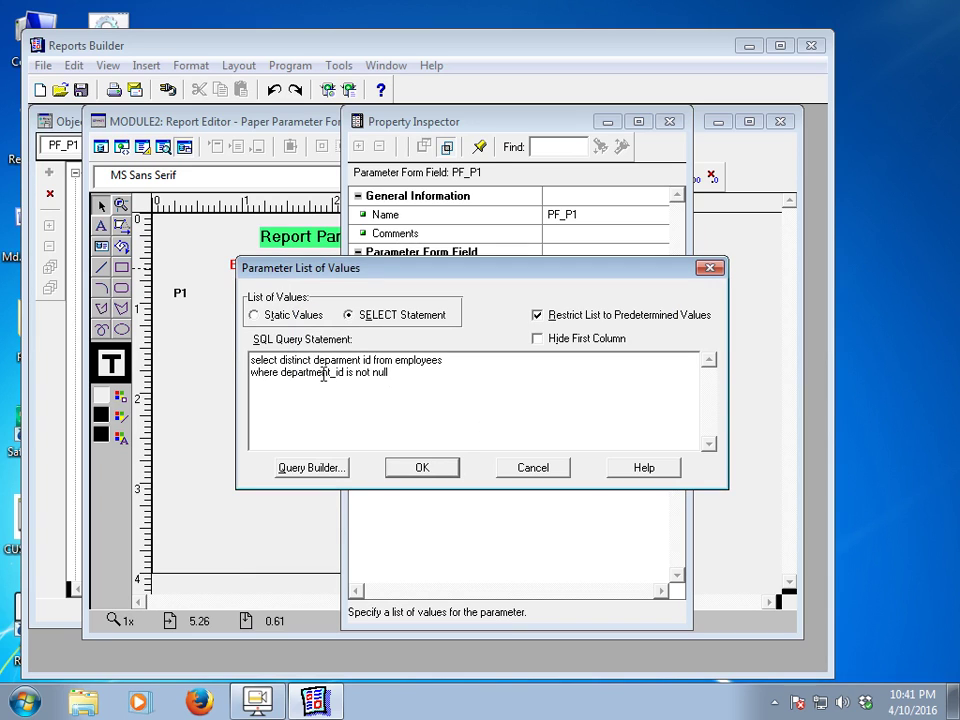
pyautogui.click(313, 362)
pyautogui.press('Right')
pyautogui.press('Right')
pyautogui.press('Right')
pyautogui.press('Right')
pyautogui.press('Right')
pyautogui.hotkey('shift', 'Right')
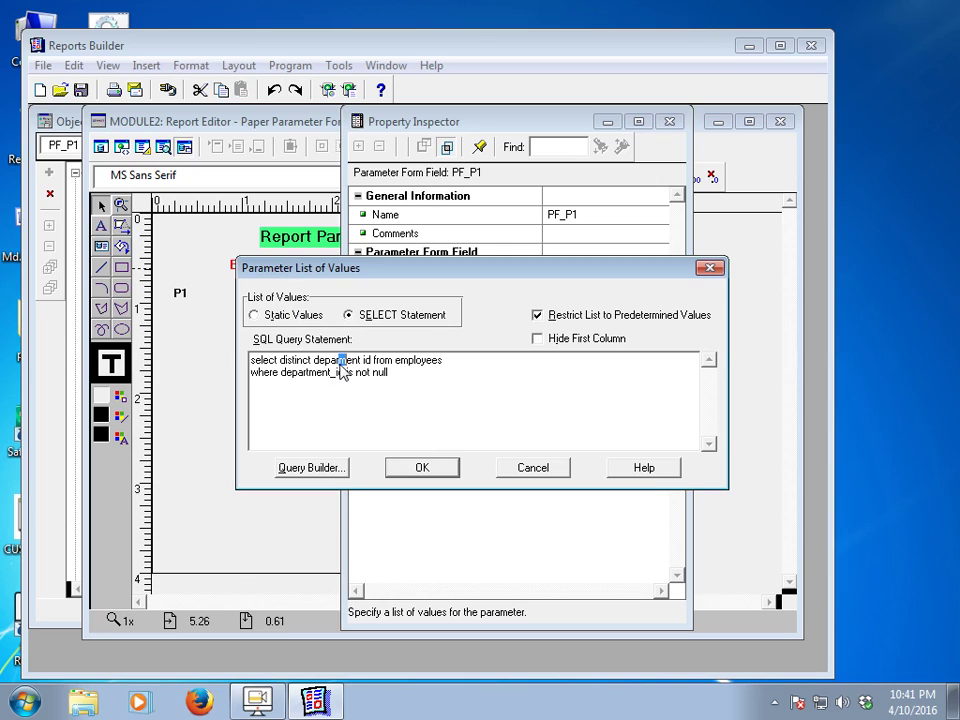
pyautogui.press('Left')
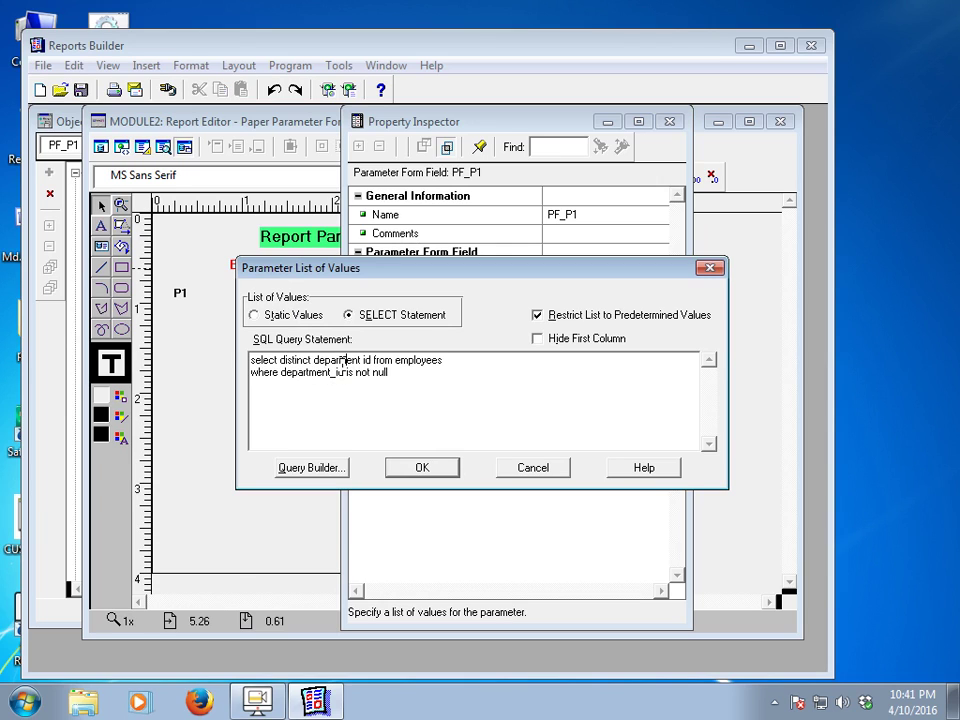
pyautogui.write('t')
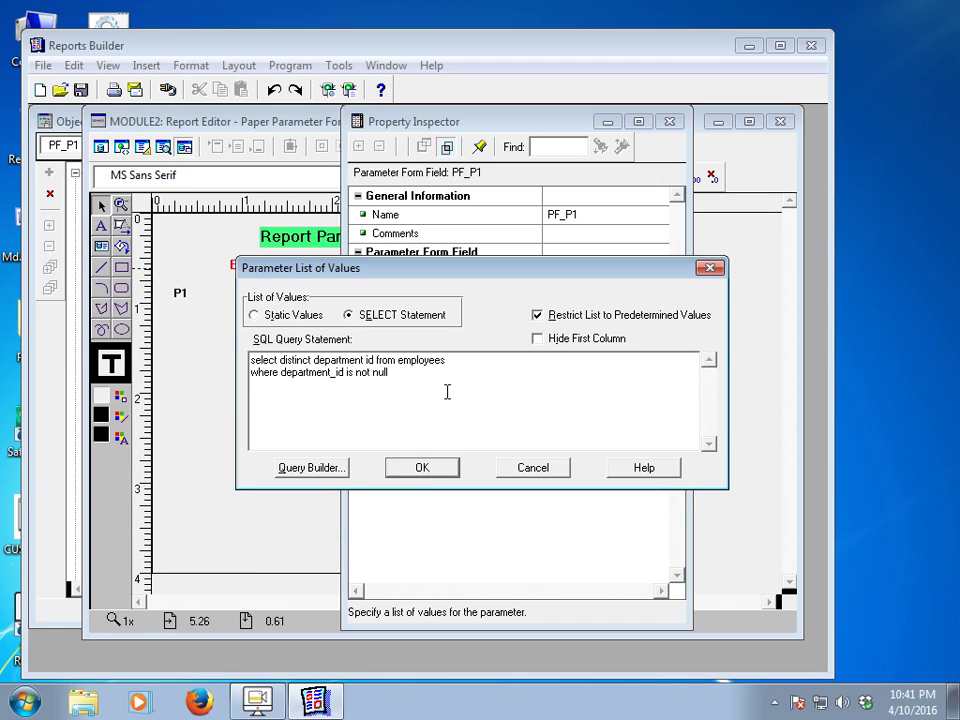
pyautogui.click(422, 470)
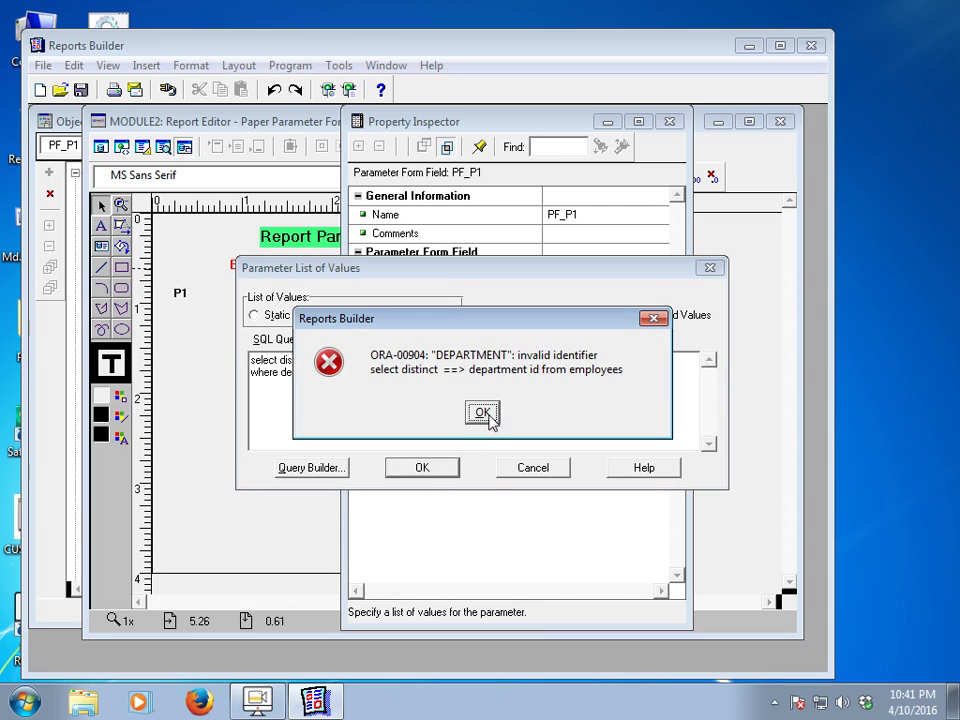
# Step: Change 'department id' to 'department_id' in the query and resubmit it
pyautogui.click(485, 414)
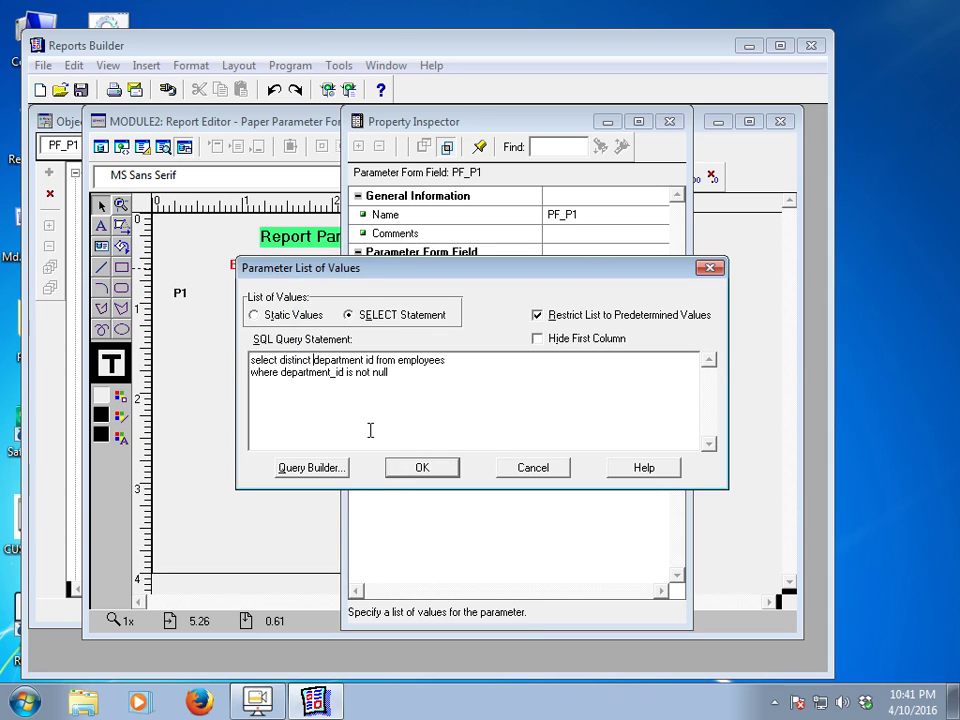
pyautogui.click(366, 360)
pyautogui.press('BackSpace')
pyautogui.press('Delete')
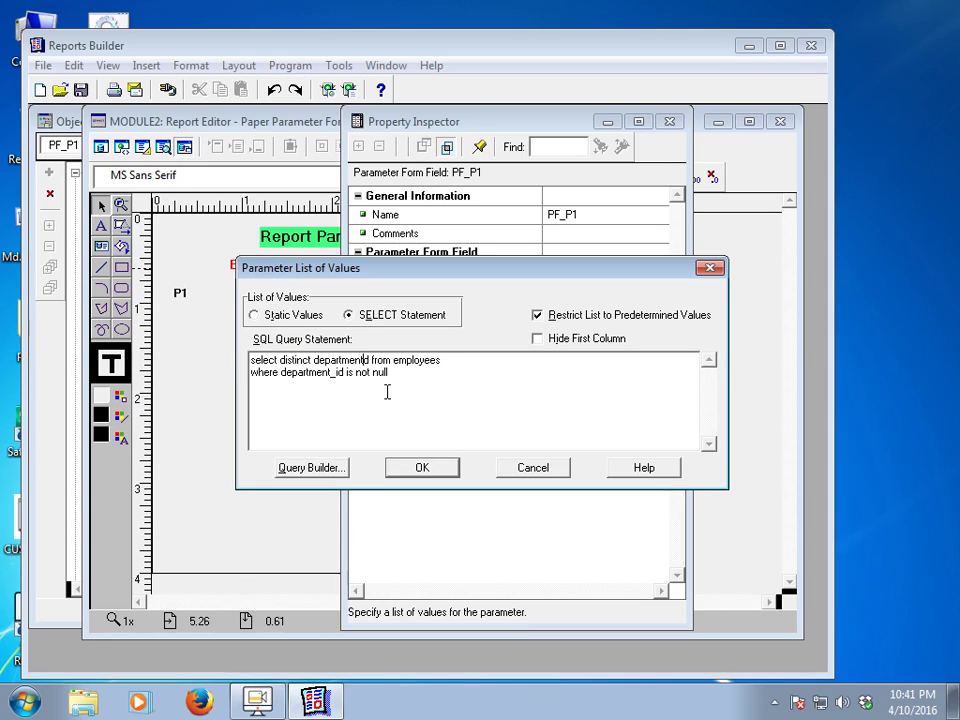
pyautogui.write('_i')
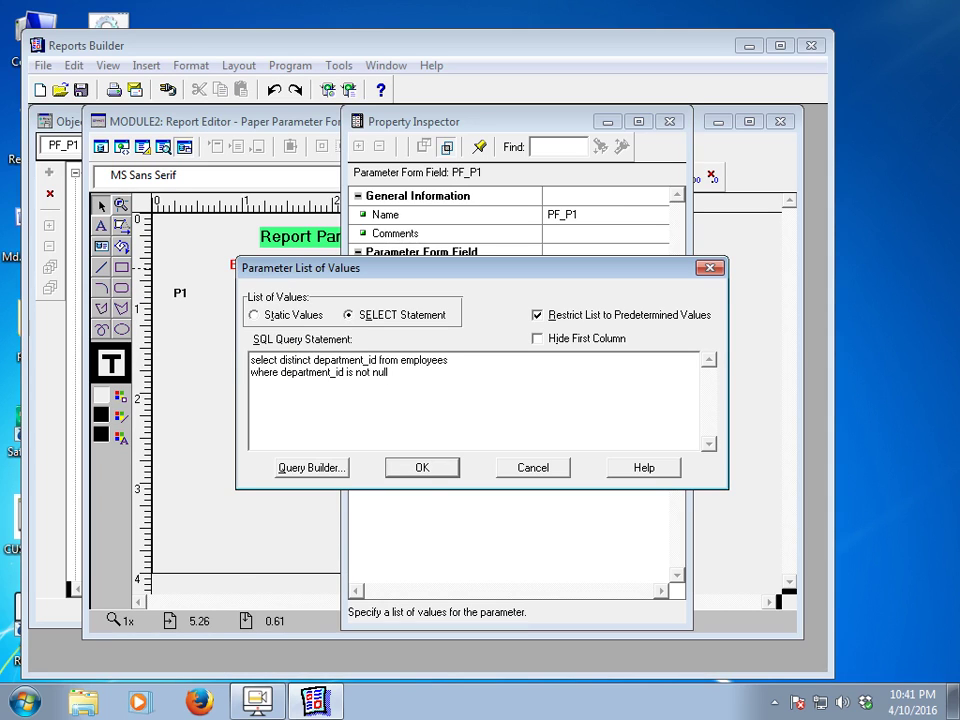
pyautogui.click(424, 470)
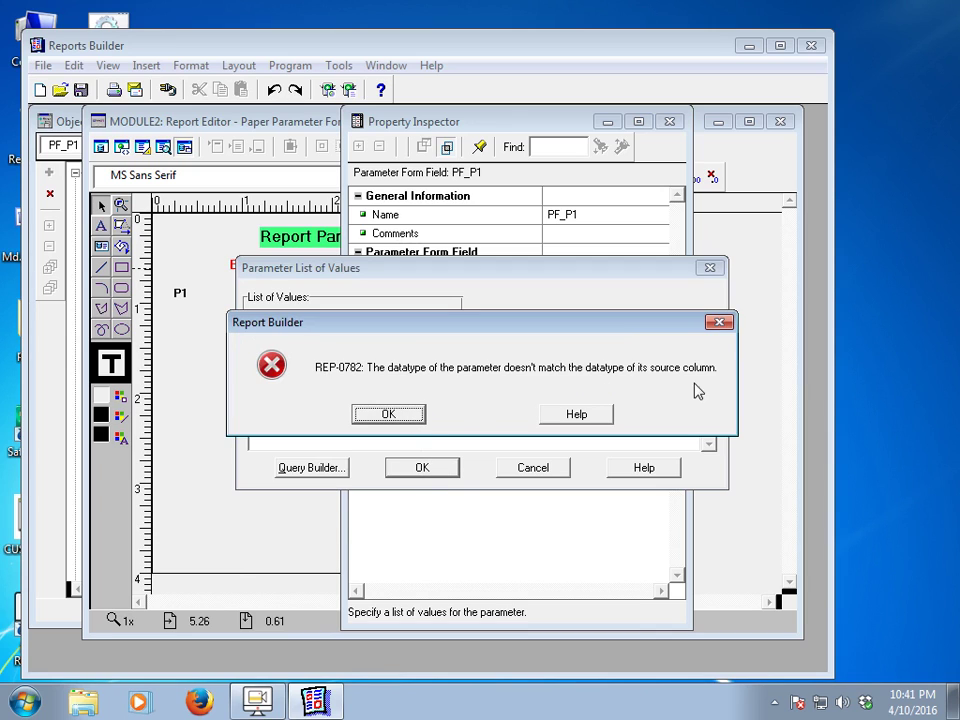
# Step: Dismiss the REP-0782 datatype mismatch error and cancel the list-of-values settings
pyautogui.click(395, 418)
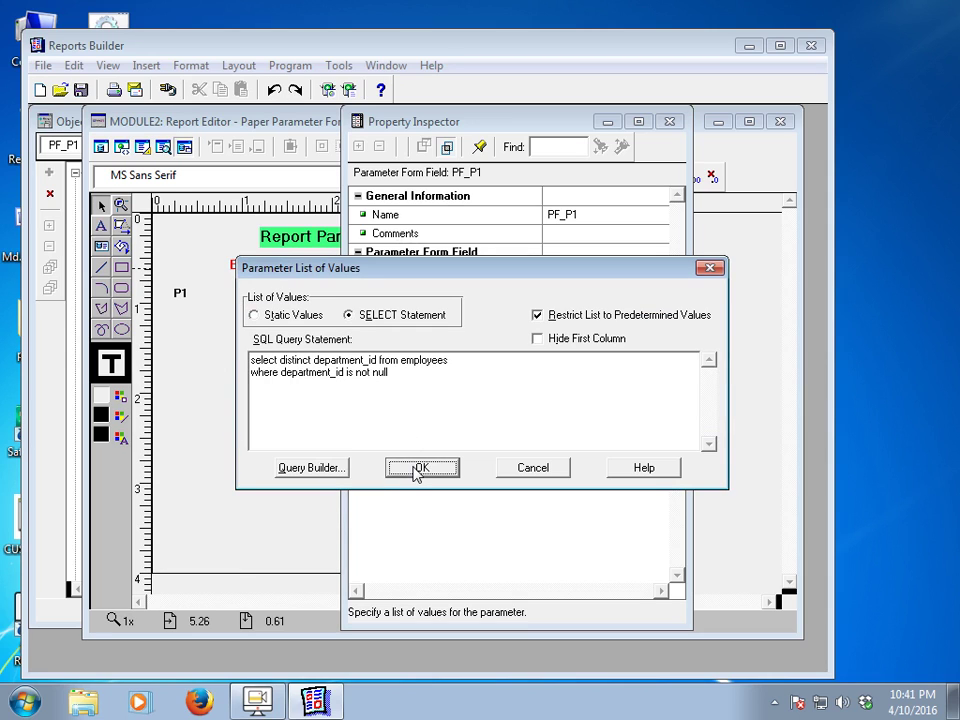
pyautogui.click(416, 470)
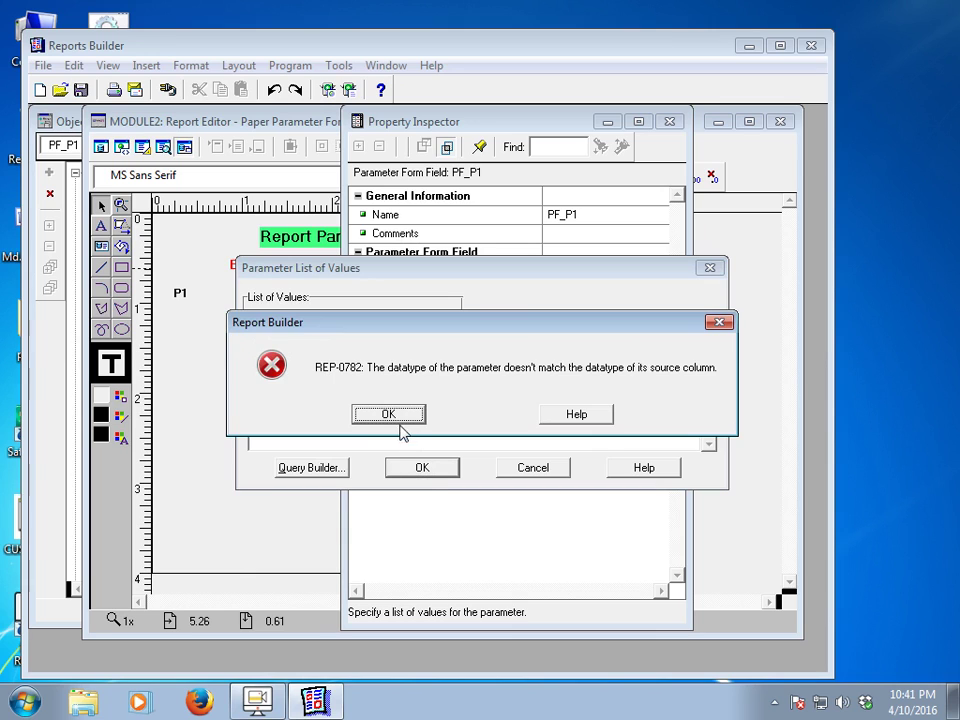
pyautogui.click(390, 415)
pyautogui.click(545, 472)
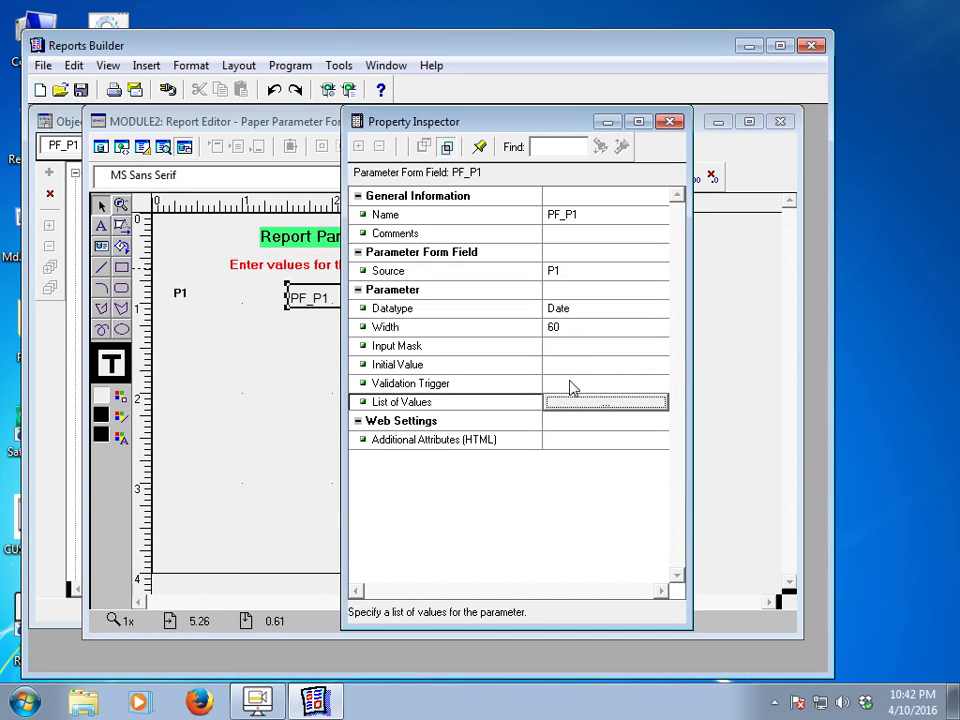
# Step: Change P1's datatype from Date to Number and open its List of Values settings
pyautogui.click(563, 313)
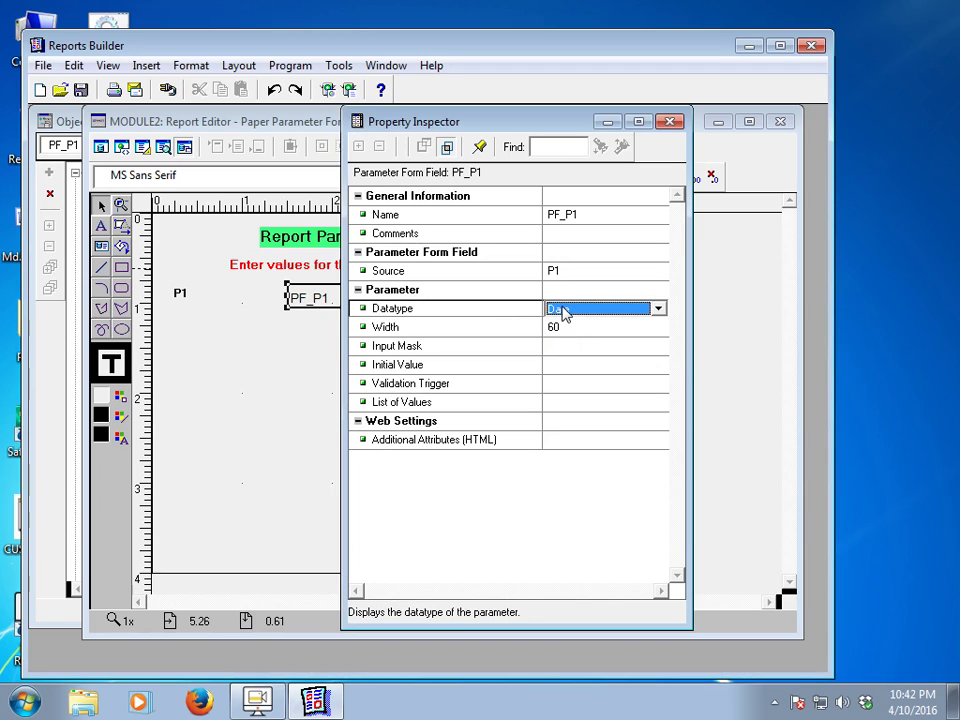
pyautogui.click(563, 313)
pyautogui.click(566, 352)
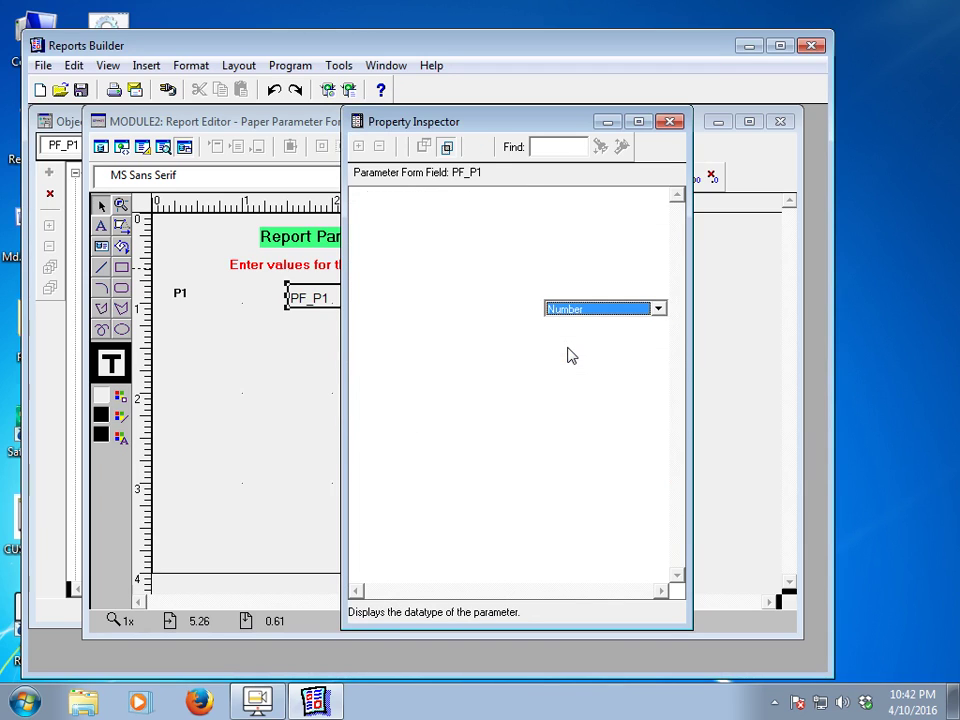
pyautogui.click(569, 403)
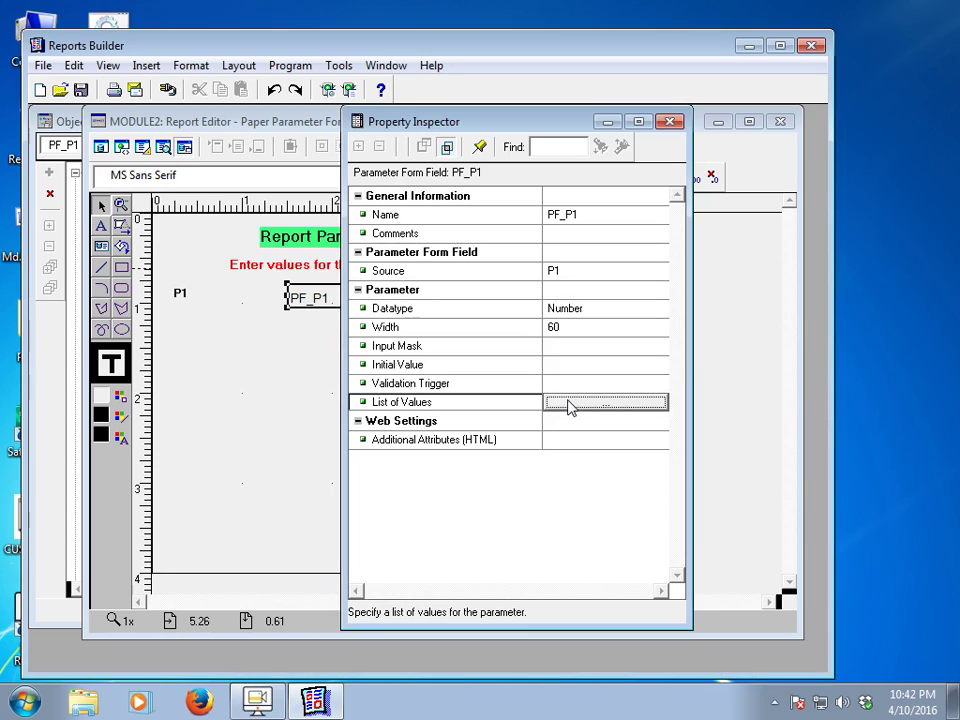
pyautogui.click(569, 404)
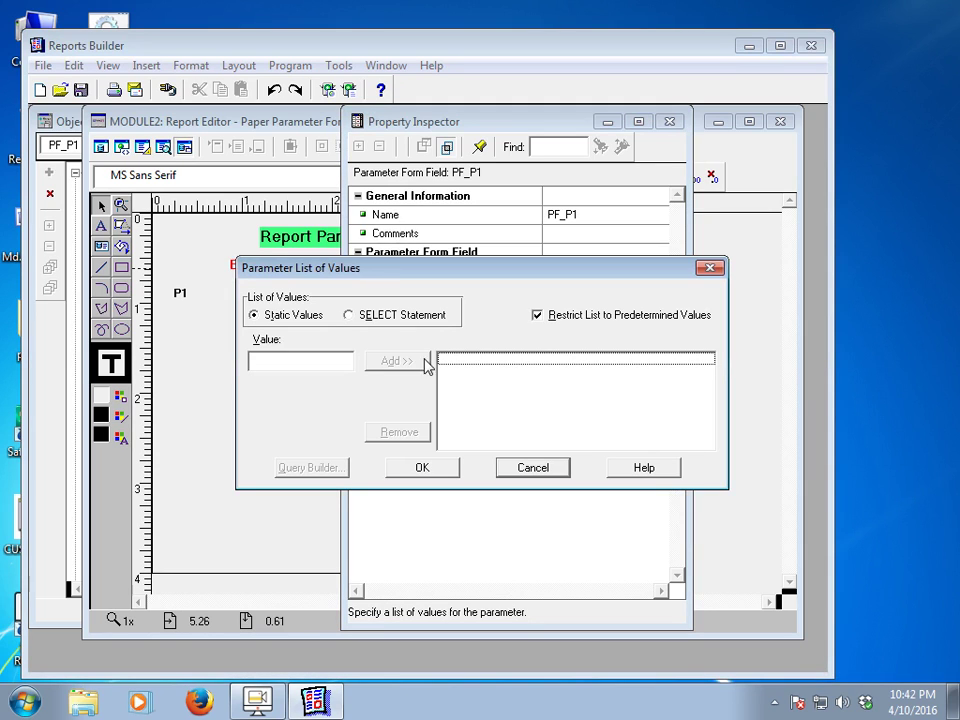
# Step: Choose SELECT Statement, enter a distinct department_id query without FROM, and submit it
pyautogui.click(406, 322)
pyautogui.click(407, 375)
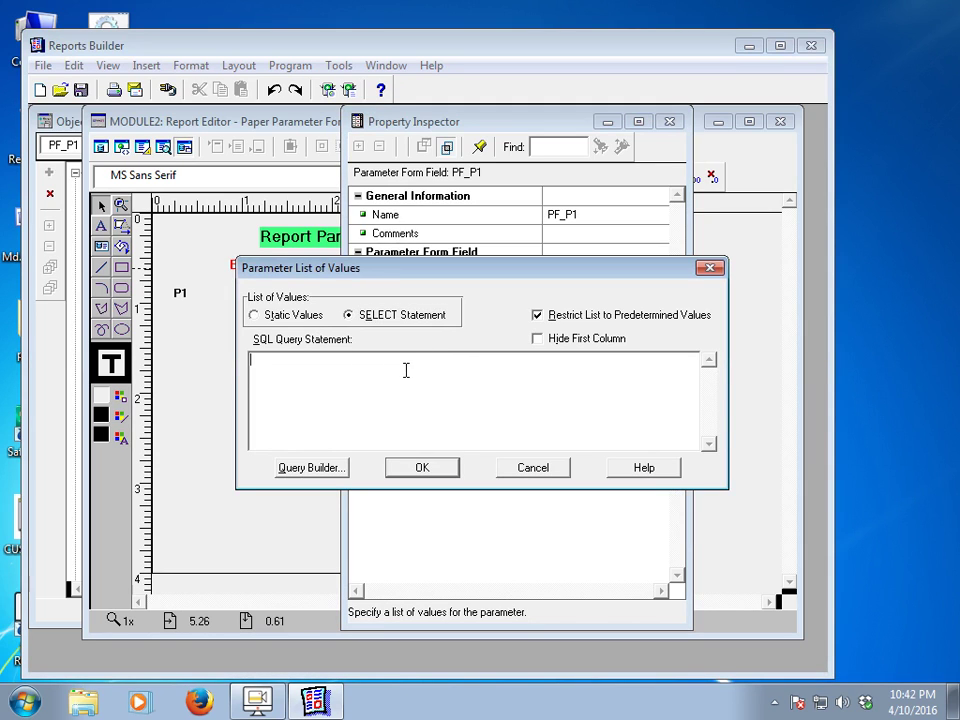
pyautogui.write('select distinct depa')
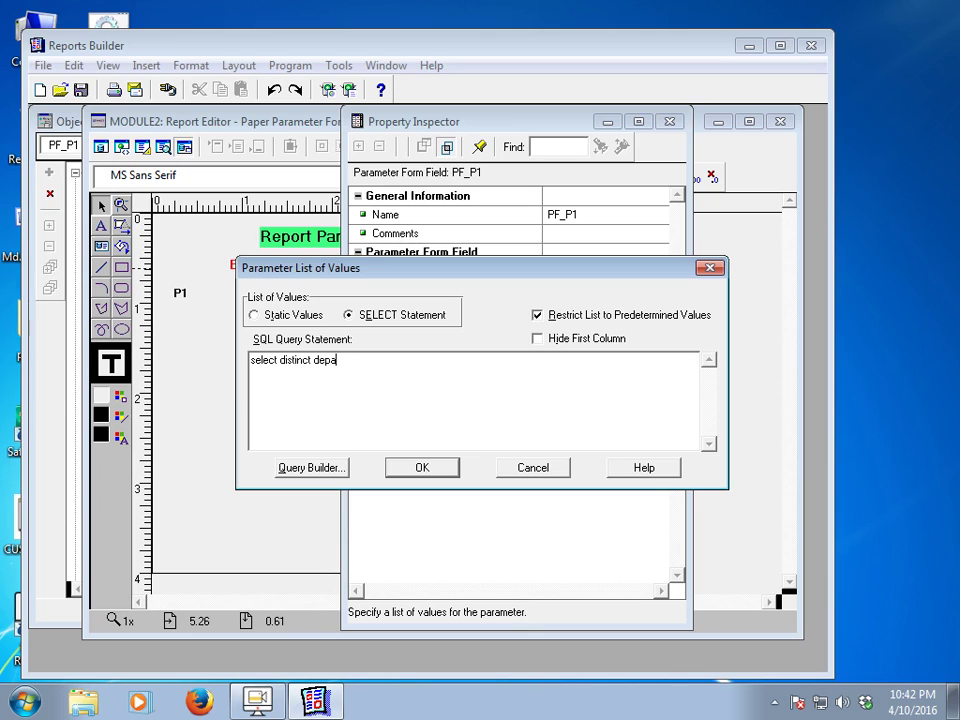
pyautogui.write('rtment')
pyautogui.write('tment')
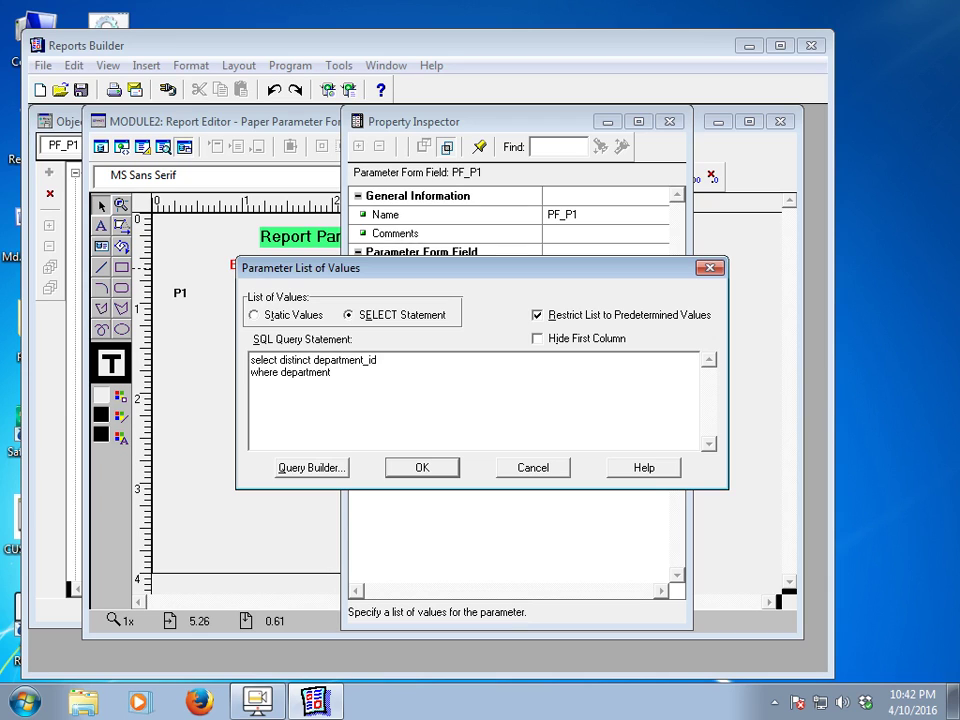
pyautogui.write('_iu')
pyautogui.write('d ')
pyautogui.write('is not null')
pyautogui.click(400, 470)
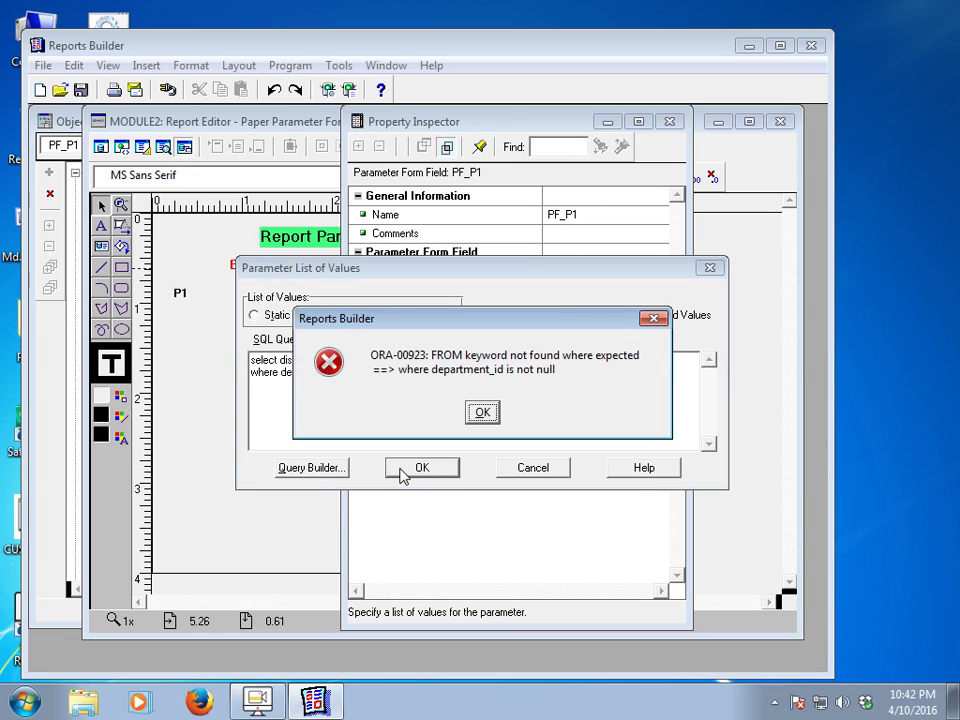
# Step: Dismiss ORA-00923, append 'from employees' after department_id, and accept the query
pyautogui.click(481, 413)
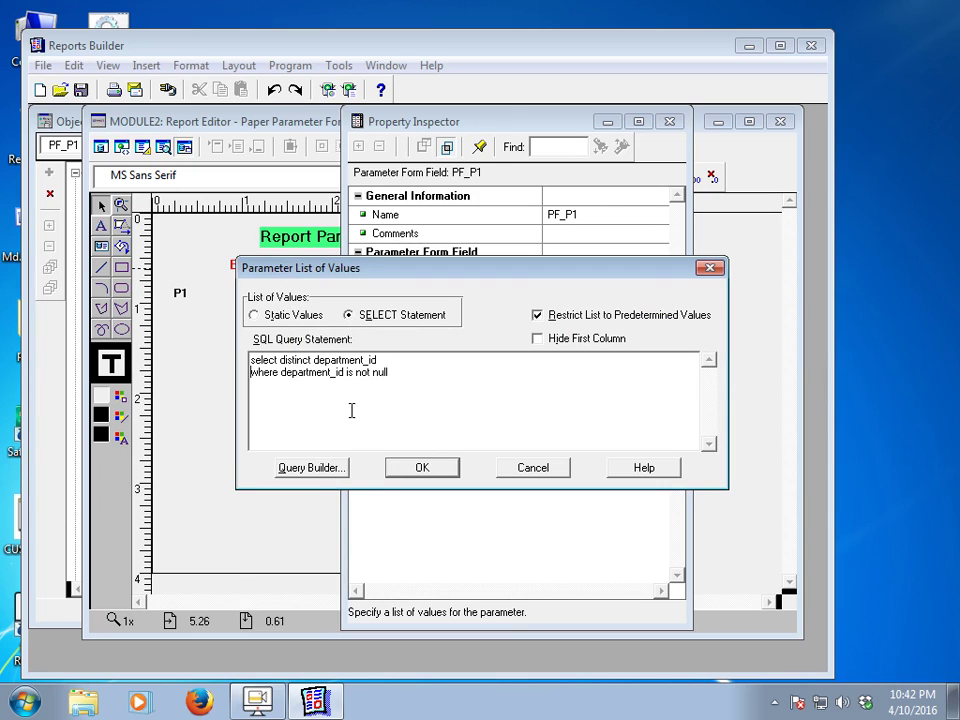
pyautogui.doubleClick(380, 362)
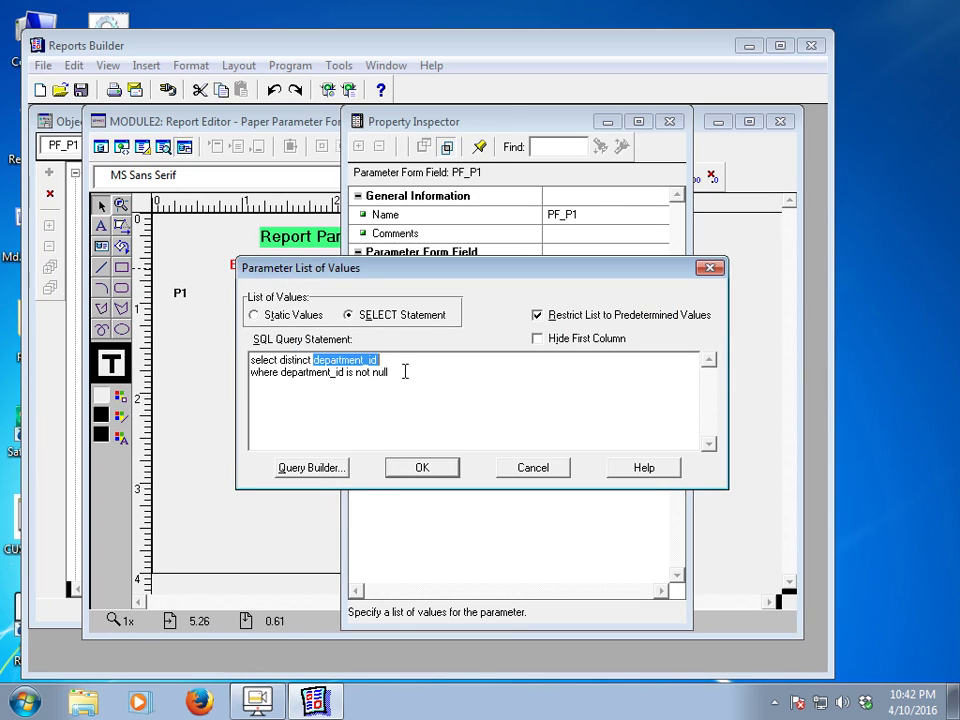
pyautogui.click(399, 362)
pyautogui.write('from')
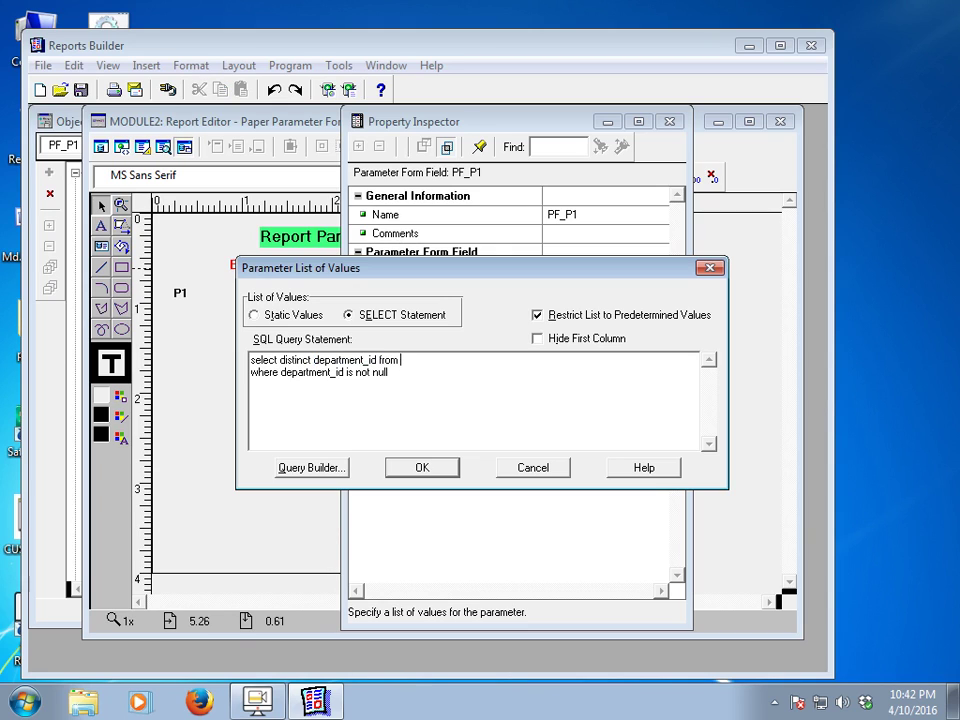
pyautogui.write(' employees')
pyautogui.click(425, 470)
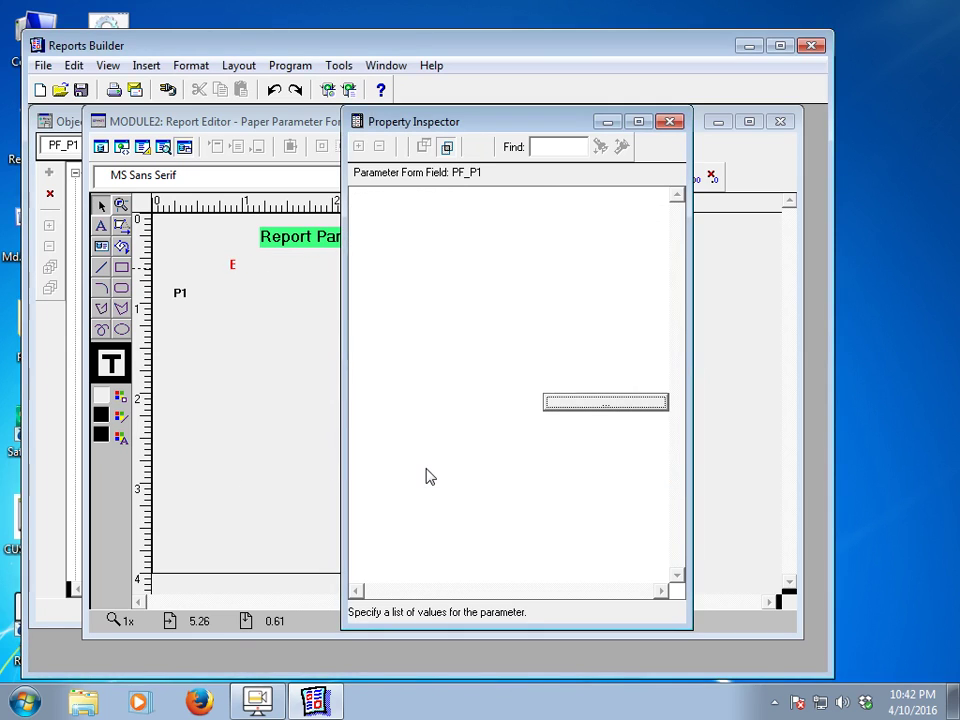
# Step: Close the Property Inspector and run the paper layout with P1 set to department 50
pyautogui.click(669, 122)
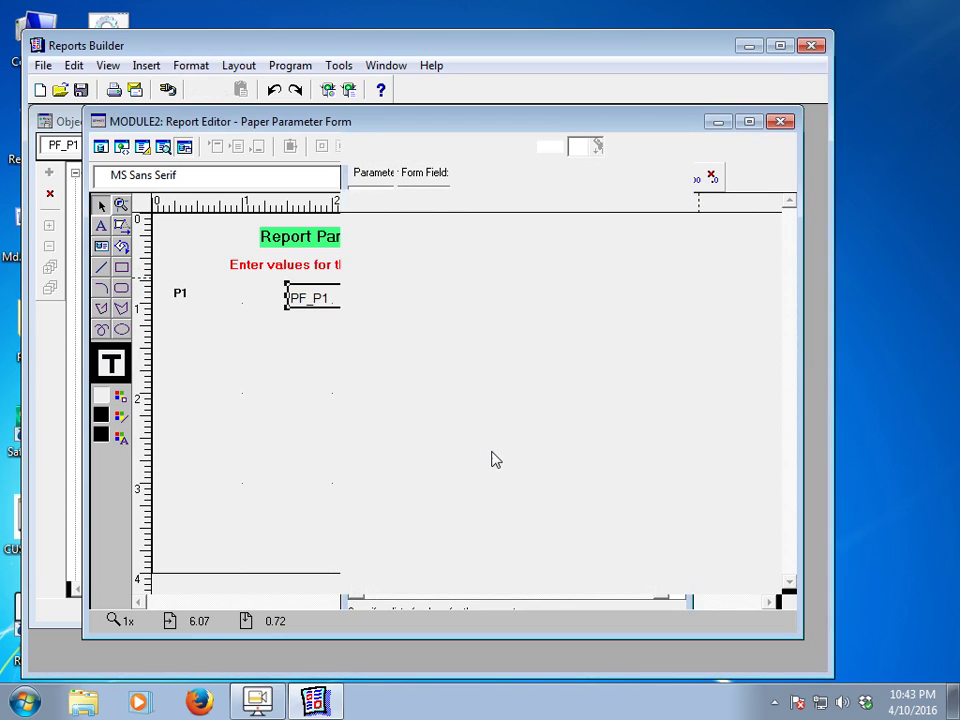
pyautogui.click(347, 90)
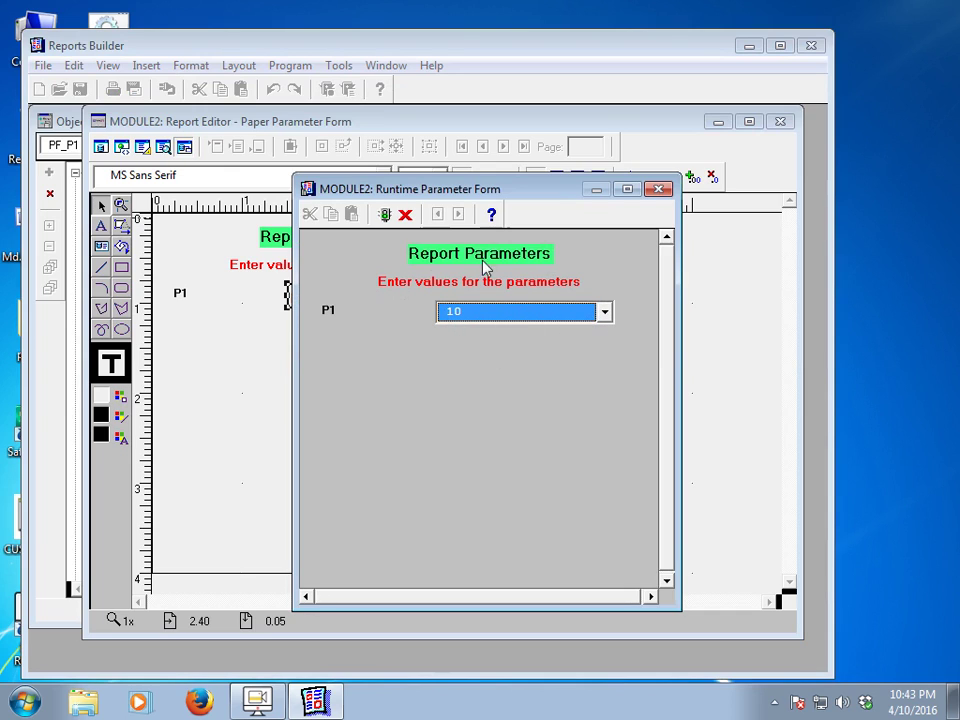
pyautogui.click(605, 313)
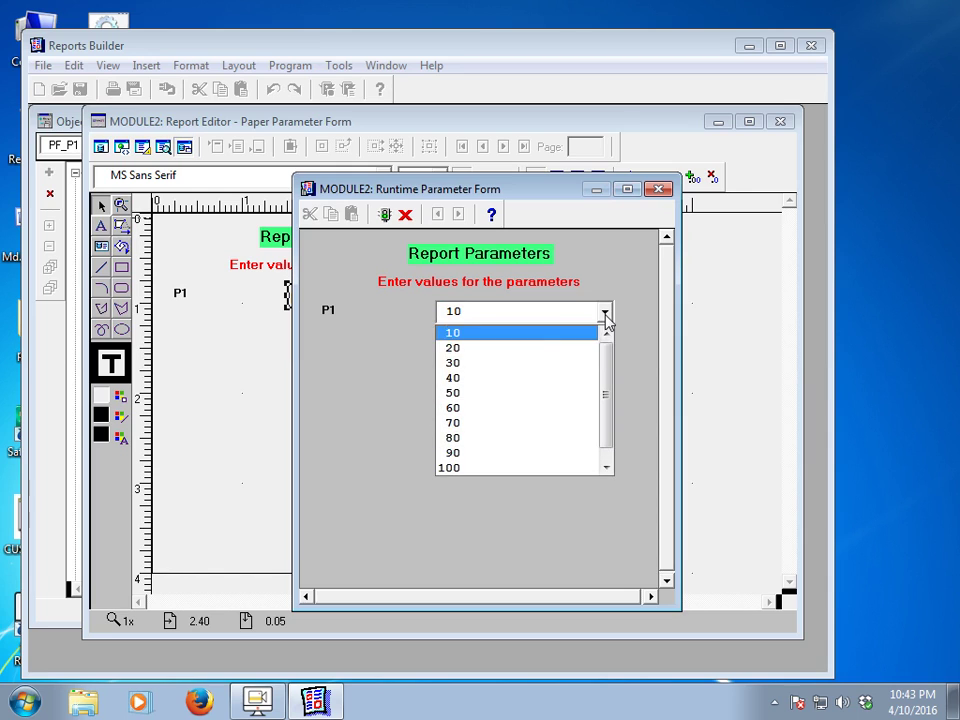
pyautogui.click(484, 396)
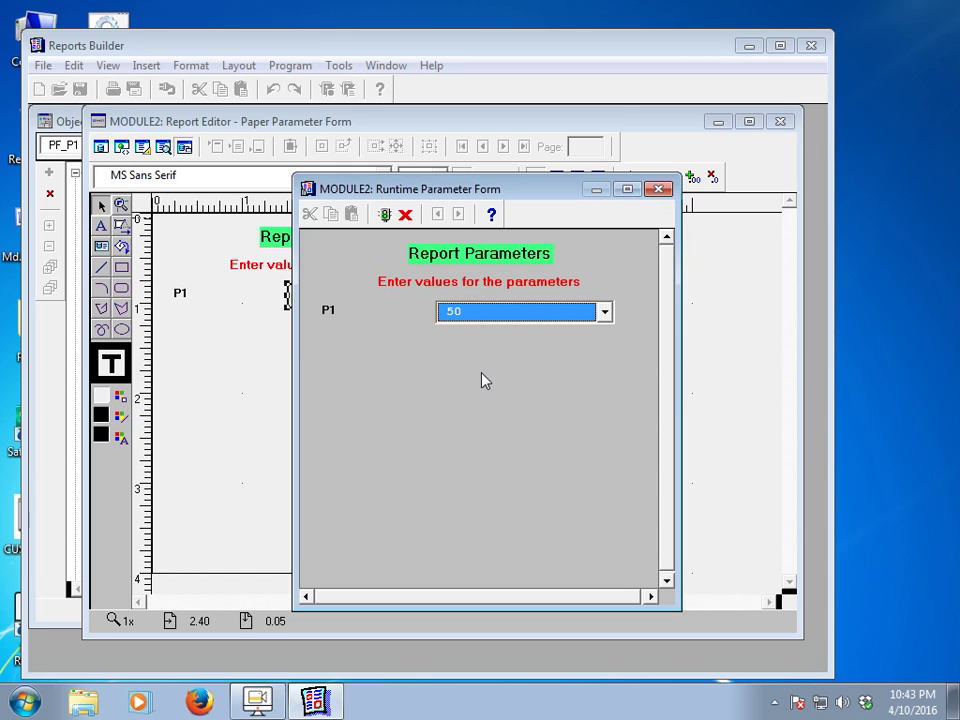
pyautogui.press('Return')
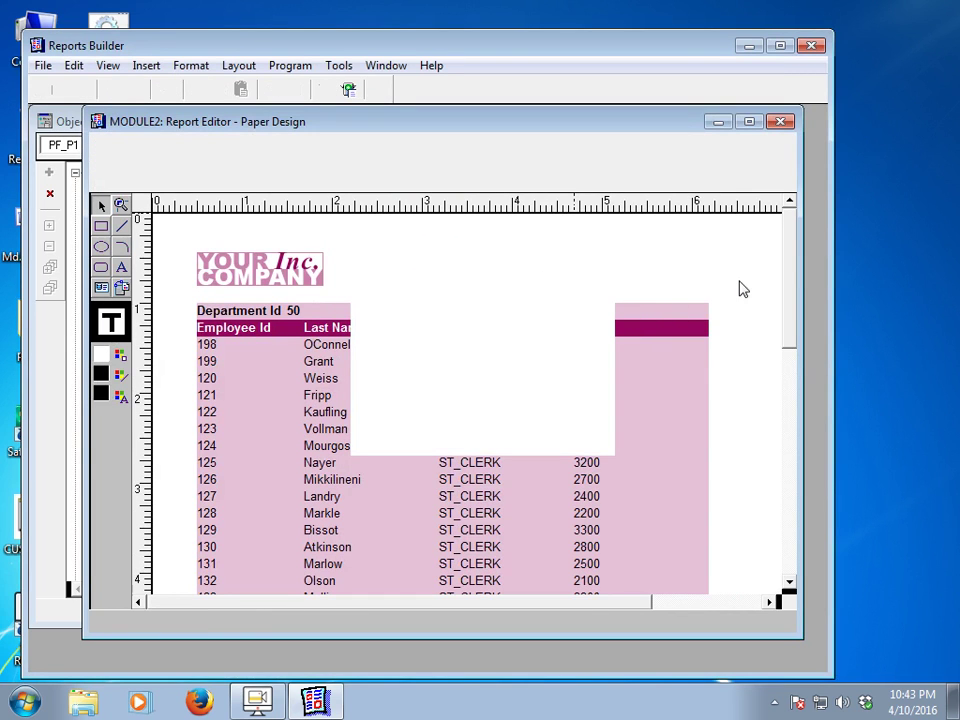
pyautogui.moveTo(792, 296); pyautogui.dragTo(789, 251)
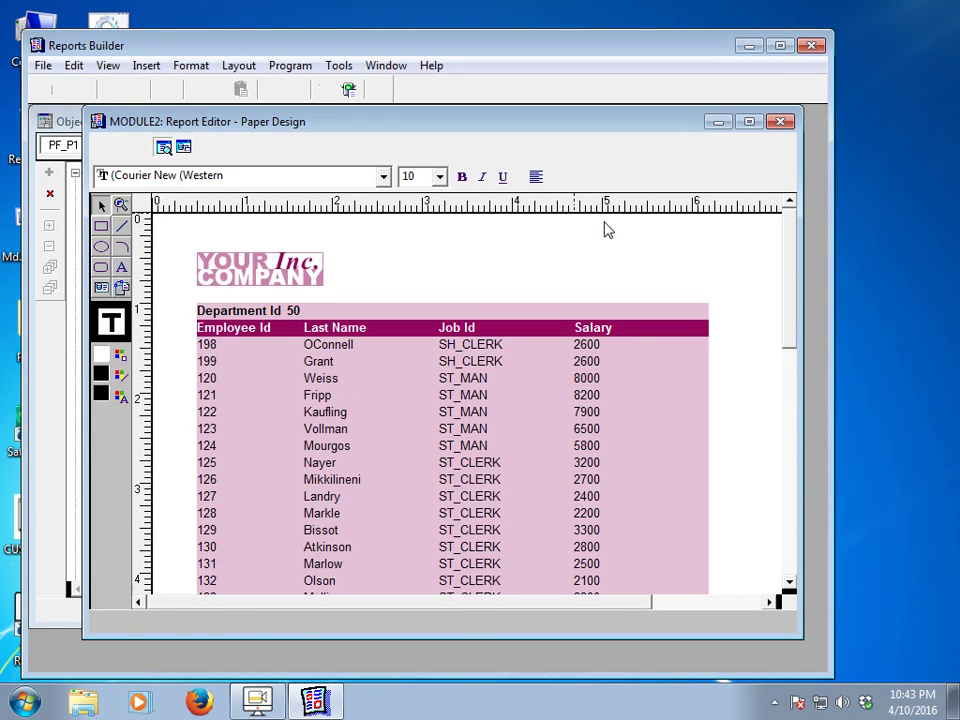
pyautogui.moveTo(426, 110); pyautogui.dragTo(426, 116)
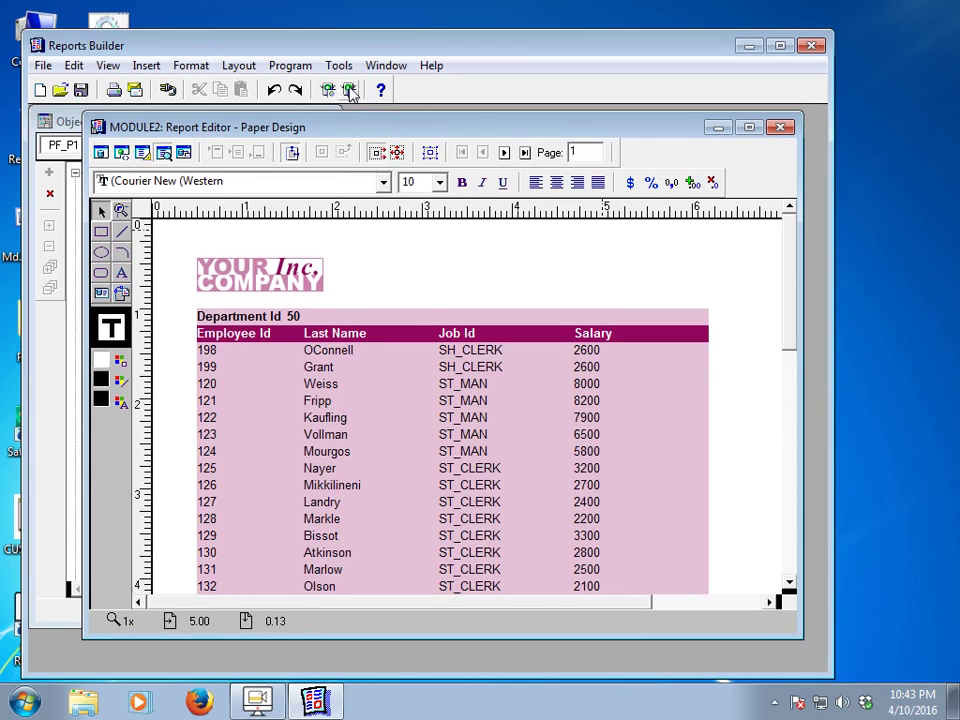
# Step: Rerun the paper layout with P1 set to 90, listing three employees totaling 58000
pyautogui.click(348, 90)
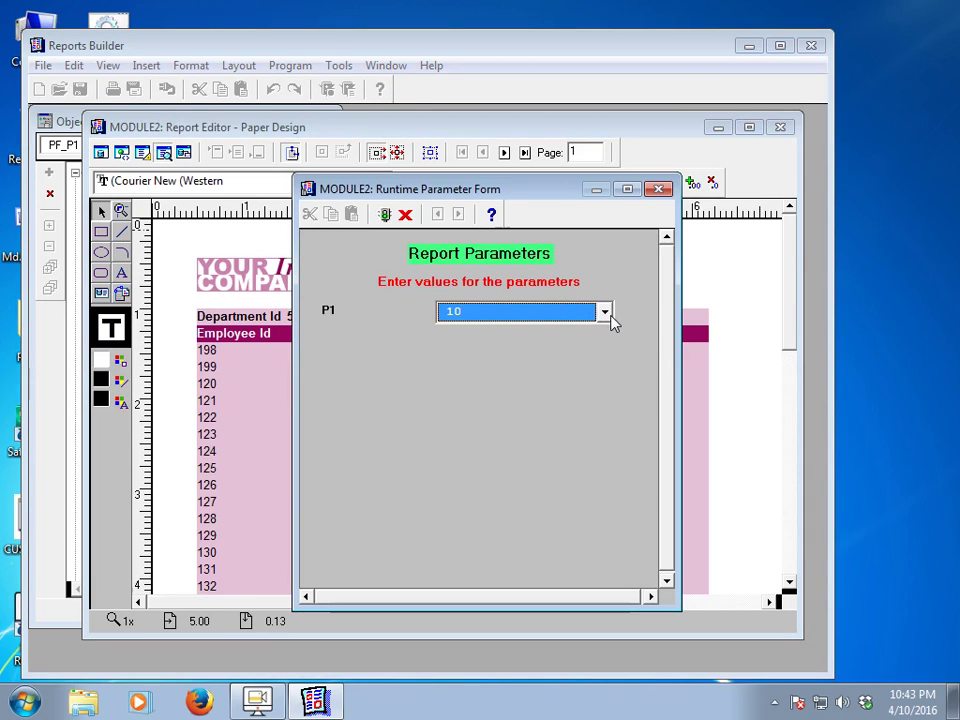
pyautogui.click(604, 314)
pyautogui.click(604, 314)
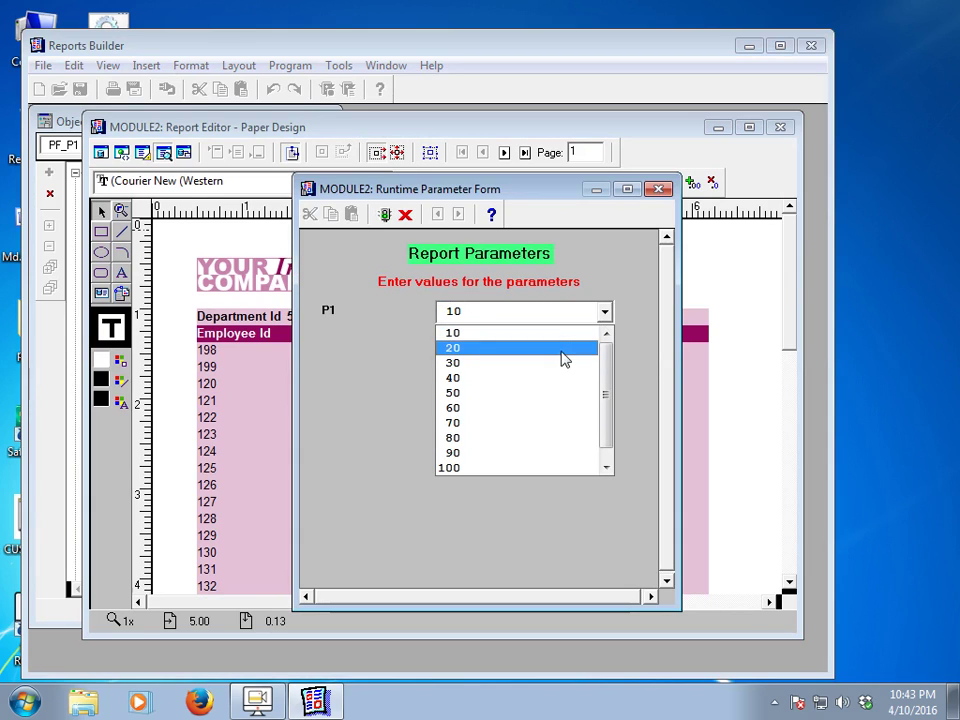
pyautogui.click(494, 454)
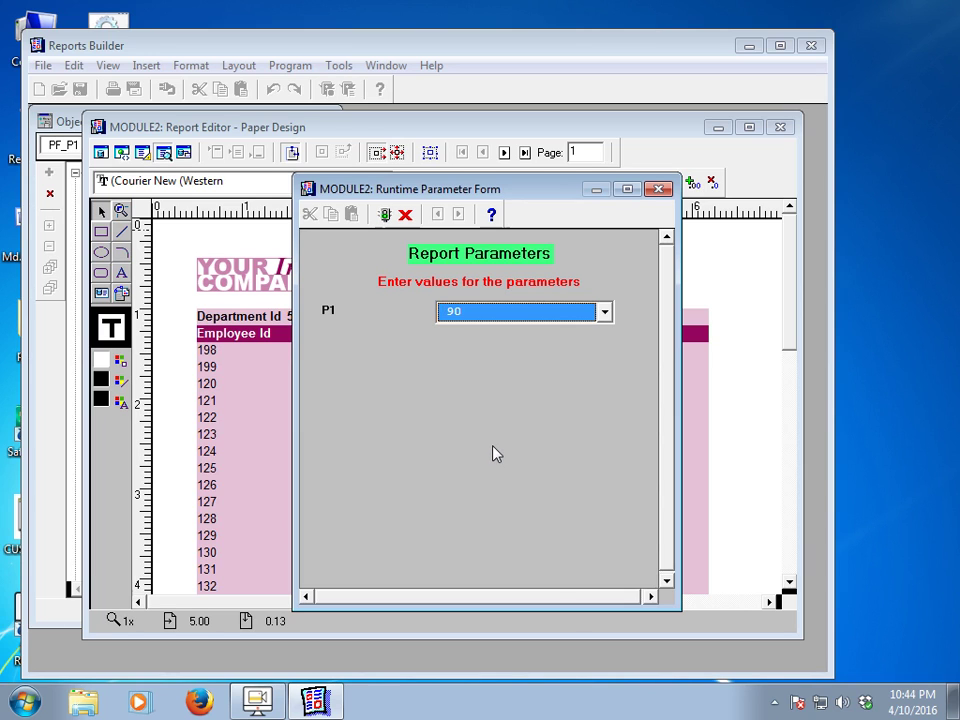
pyautogui.press('Return')
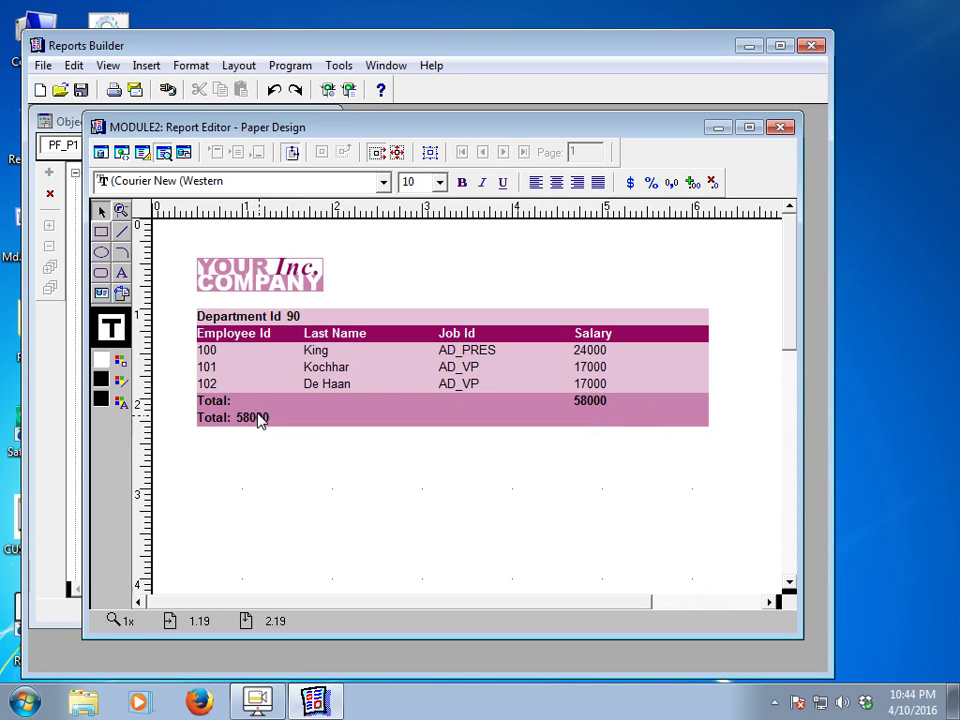
# Step: Close the Report Editor, open and close the Parameter Form Builder, and widen the Object Navigator
pyautogui.click(786, 130)
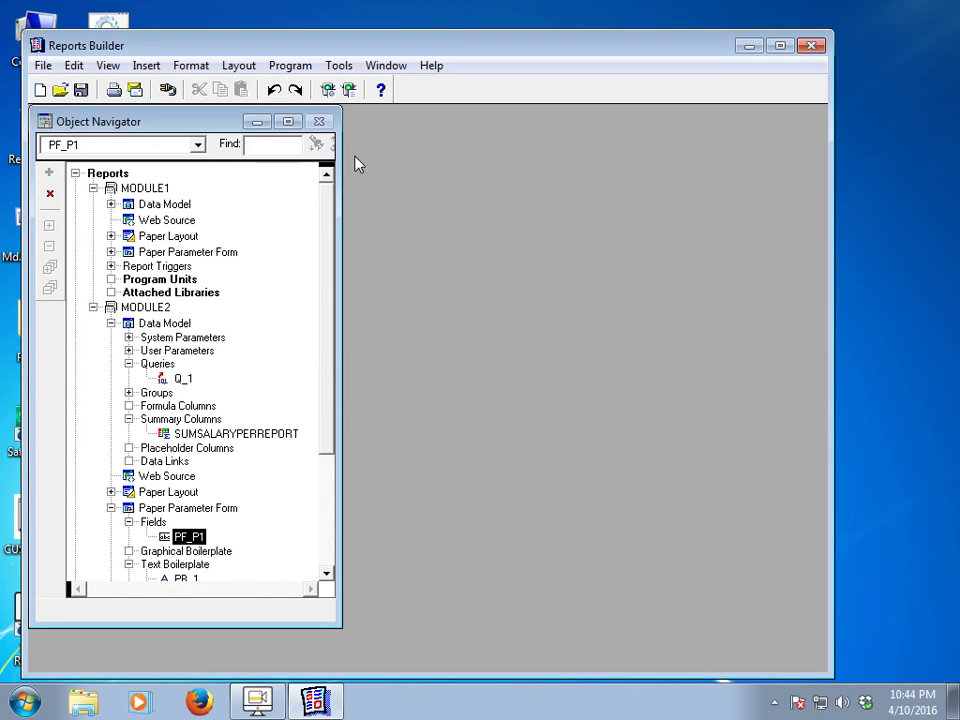
pyautogui.click(346, 66)
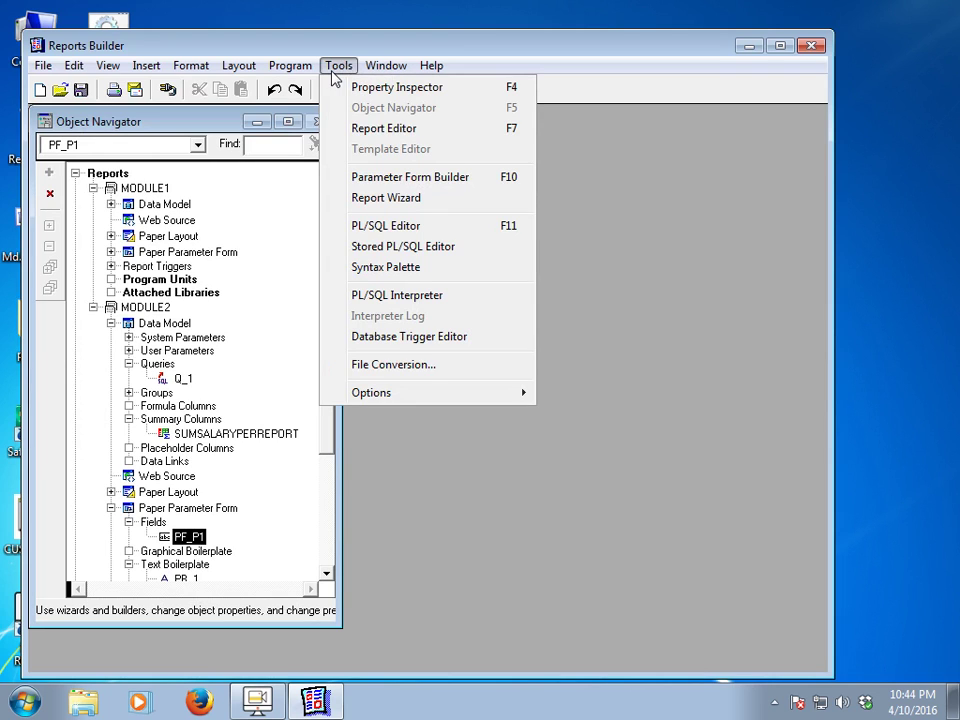
pyautogui.click(399, 180)
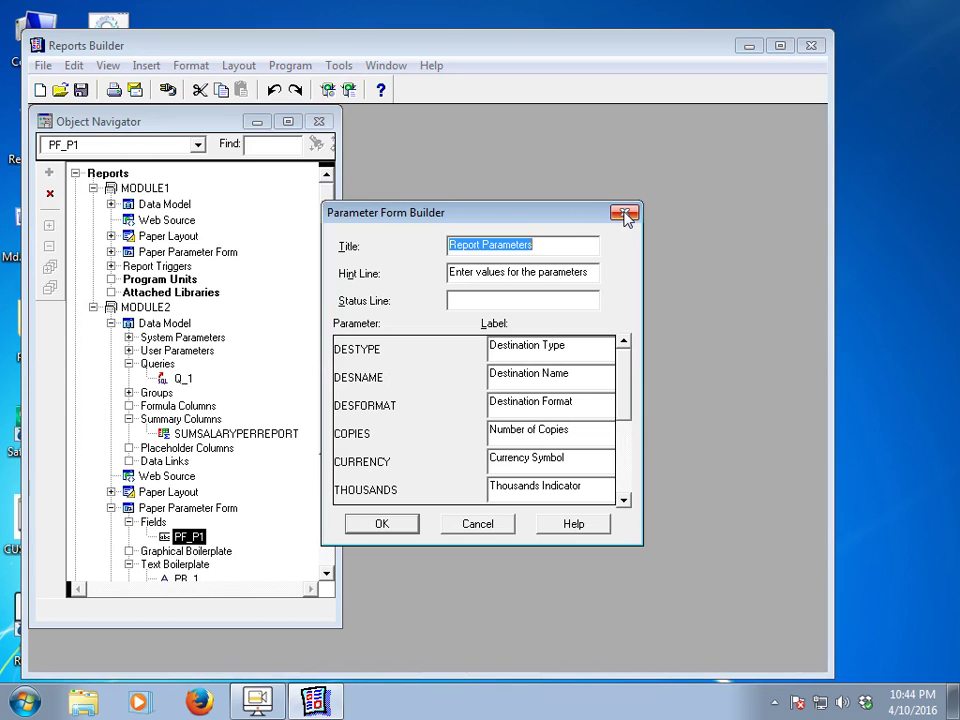
pyautogui.click(624, 214)
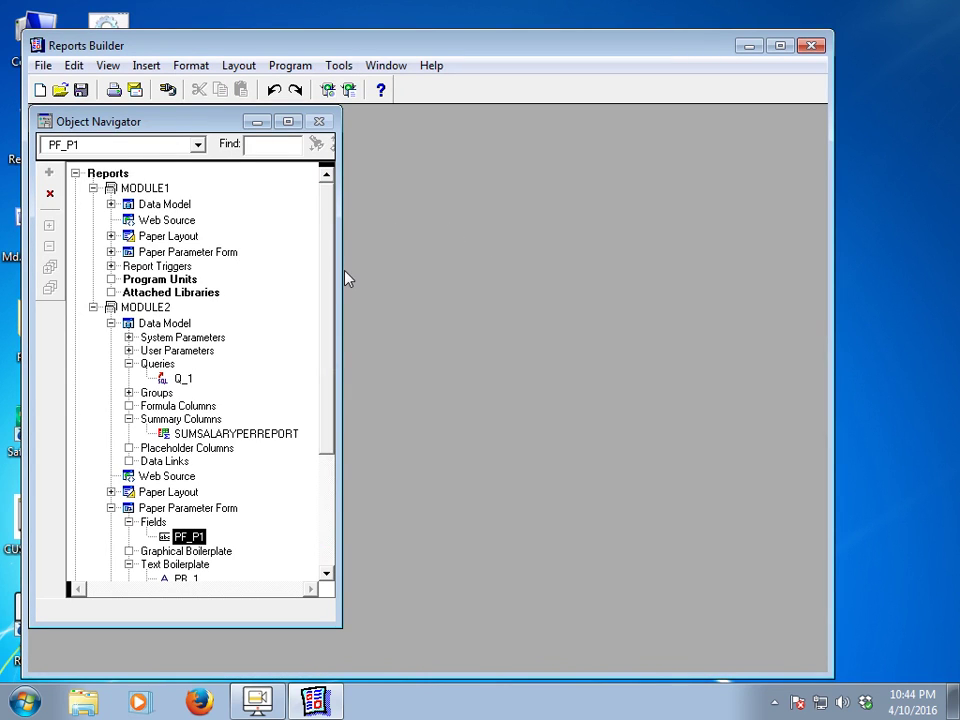
pyautogui.moveTo(341, 281); pyautogui.dragTo(386, 260)
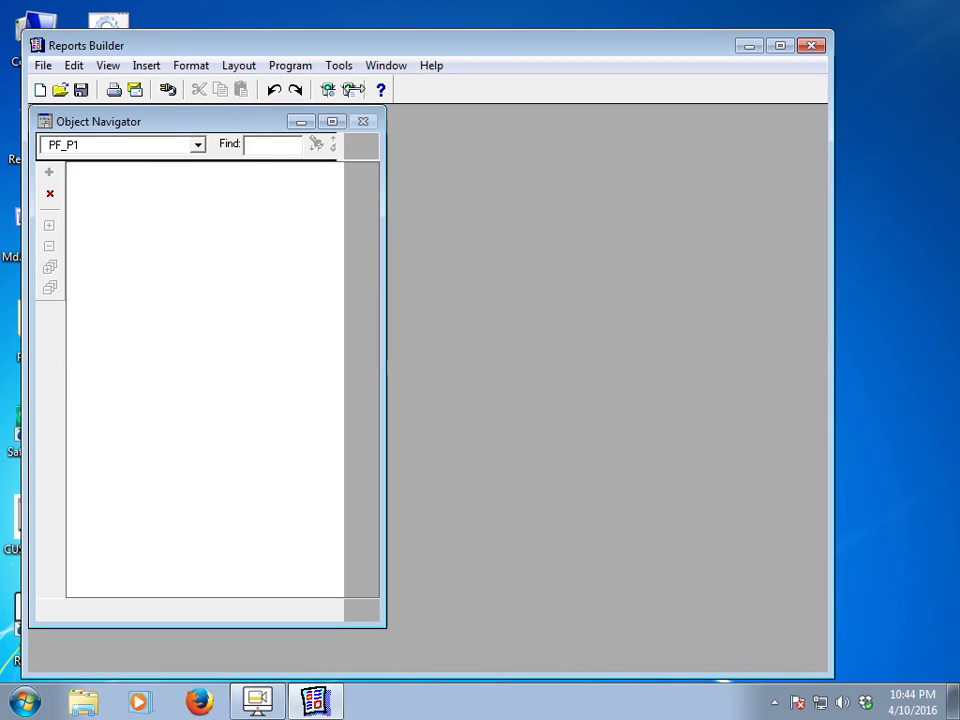
# Step: Run the paper layout to show the Runtime Parameter Form, then close it without running
pyautogui.click(348, 91)
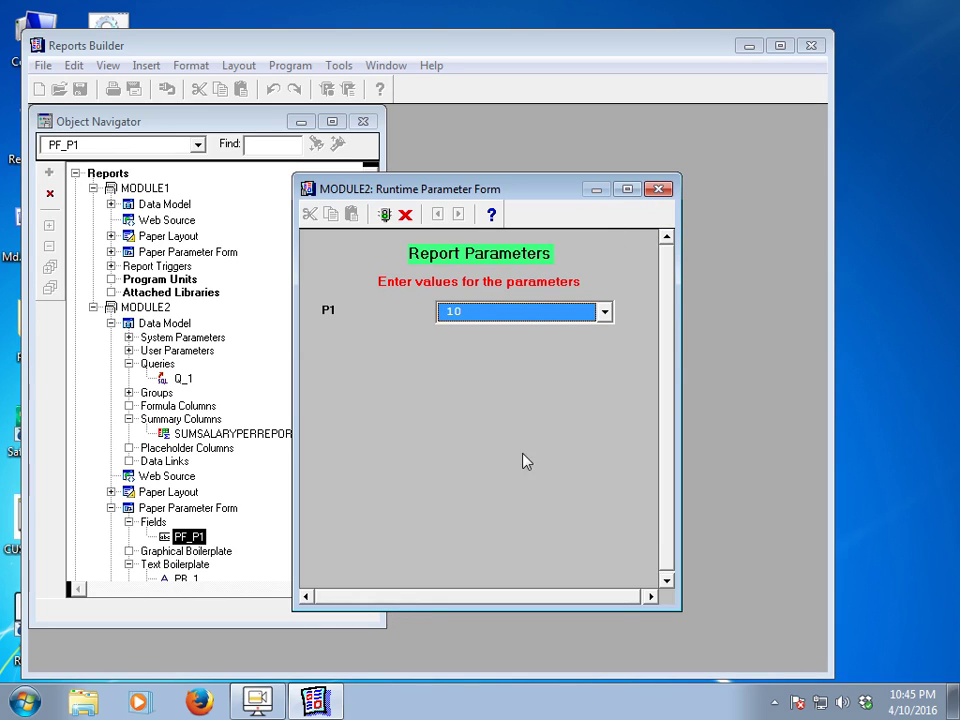
pyautogui.click(657, 188)
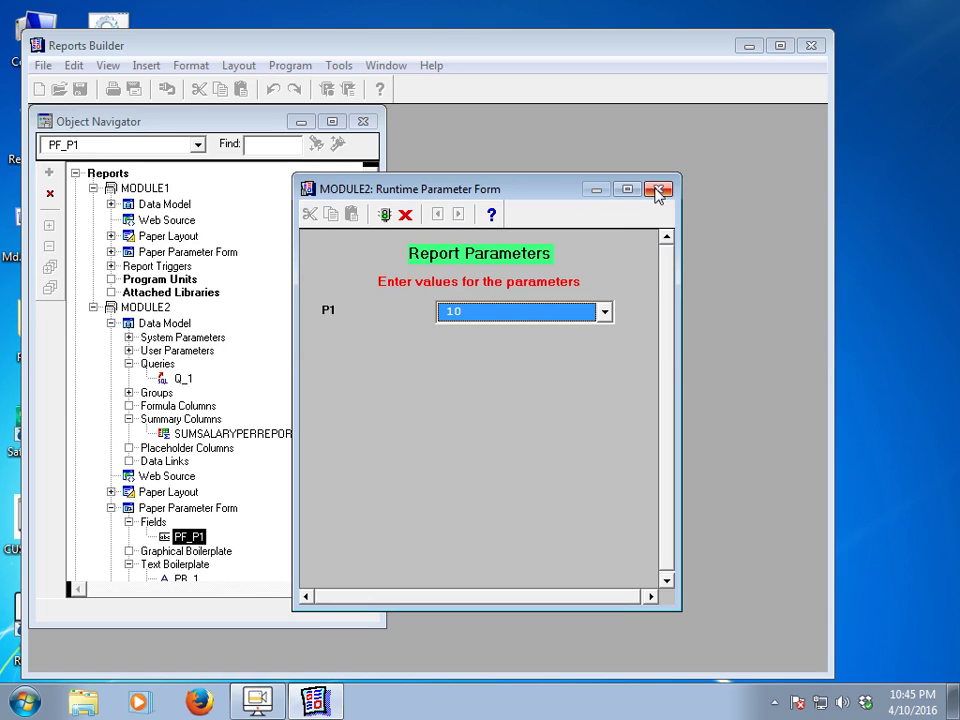